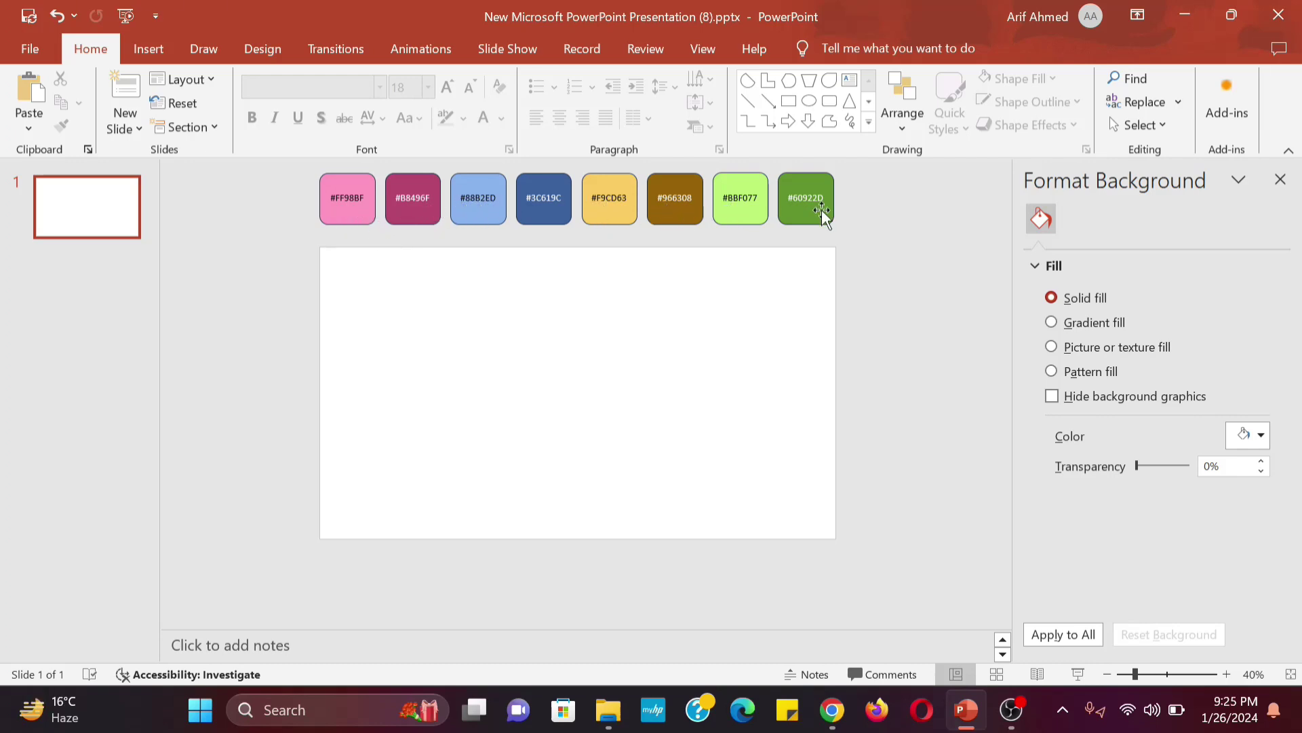
Step: Draw a blue rectangle covering the slide's left side
click(148, 49)
click(320, 129)
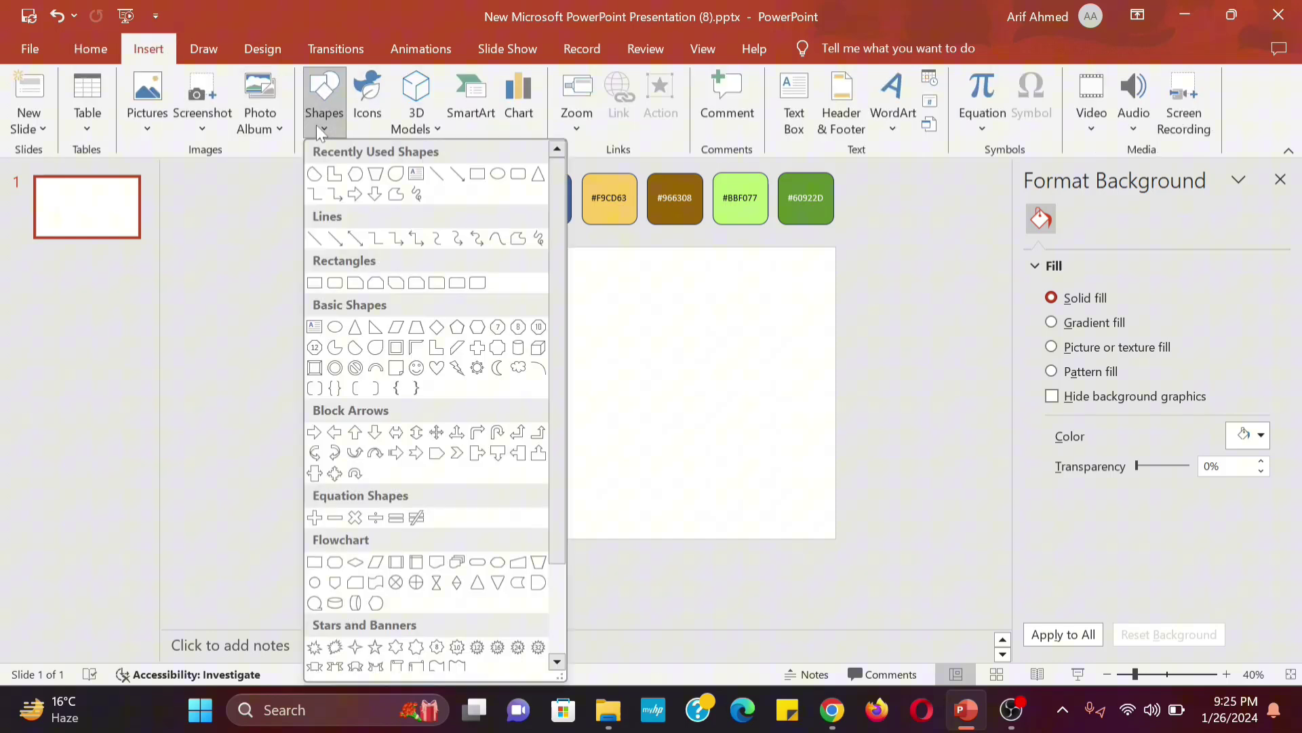
click(477, 174)
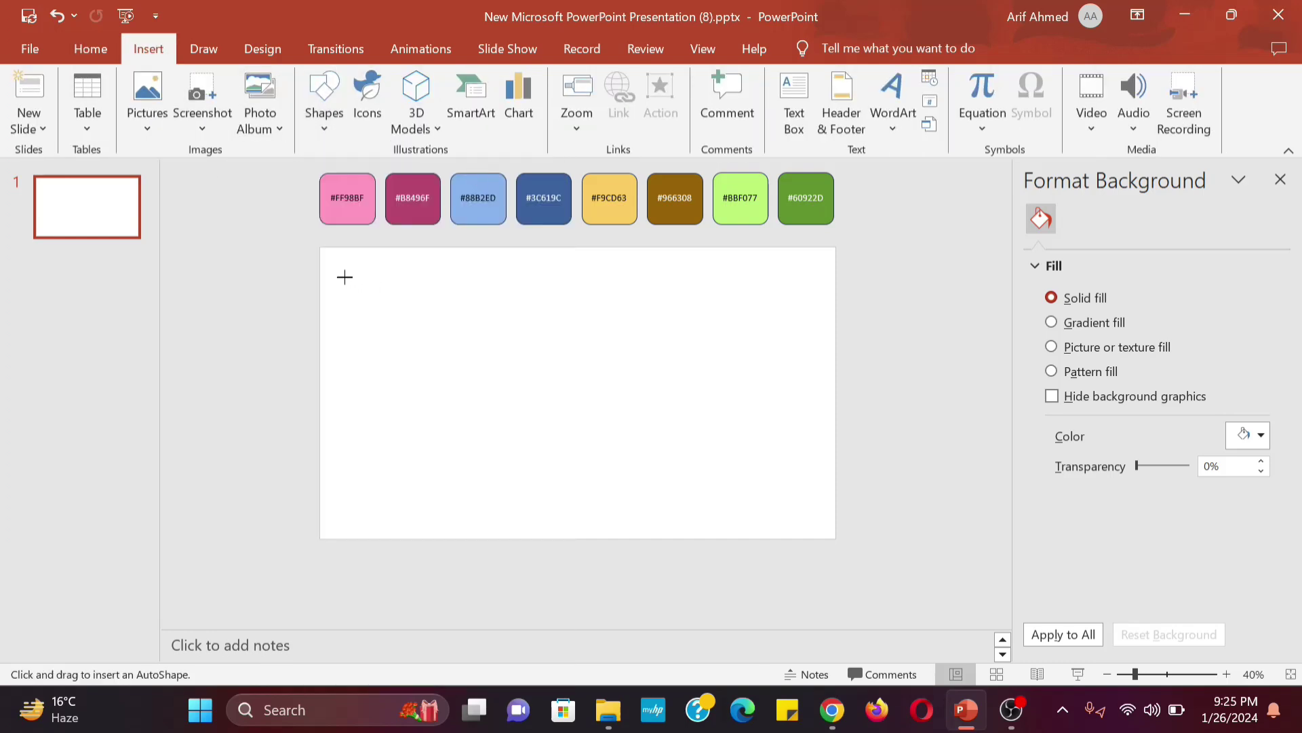
drag(328, 259, 515, 427)
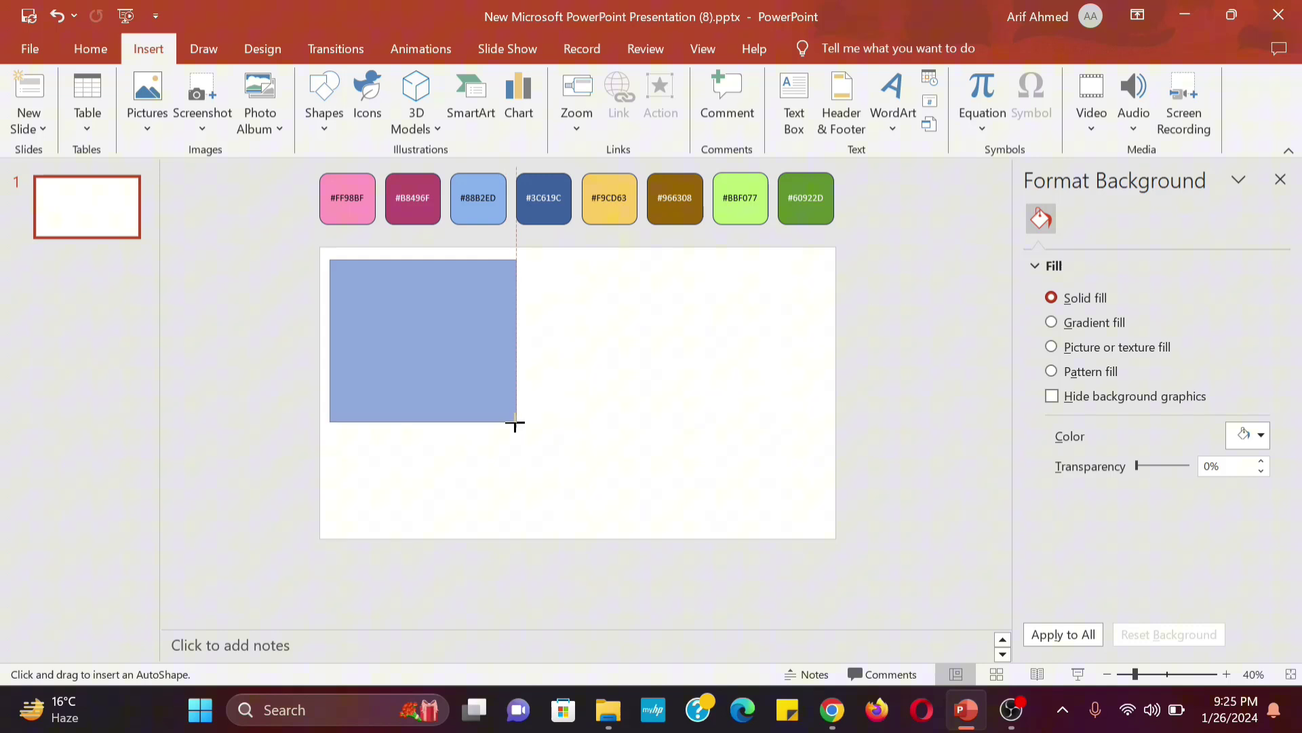
drag(450, 380, 443, 366)
drag(507, 410, 582, 518)
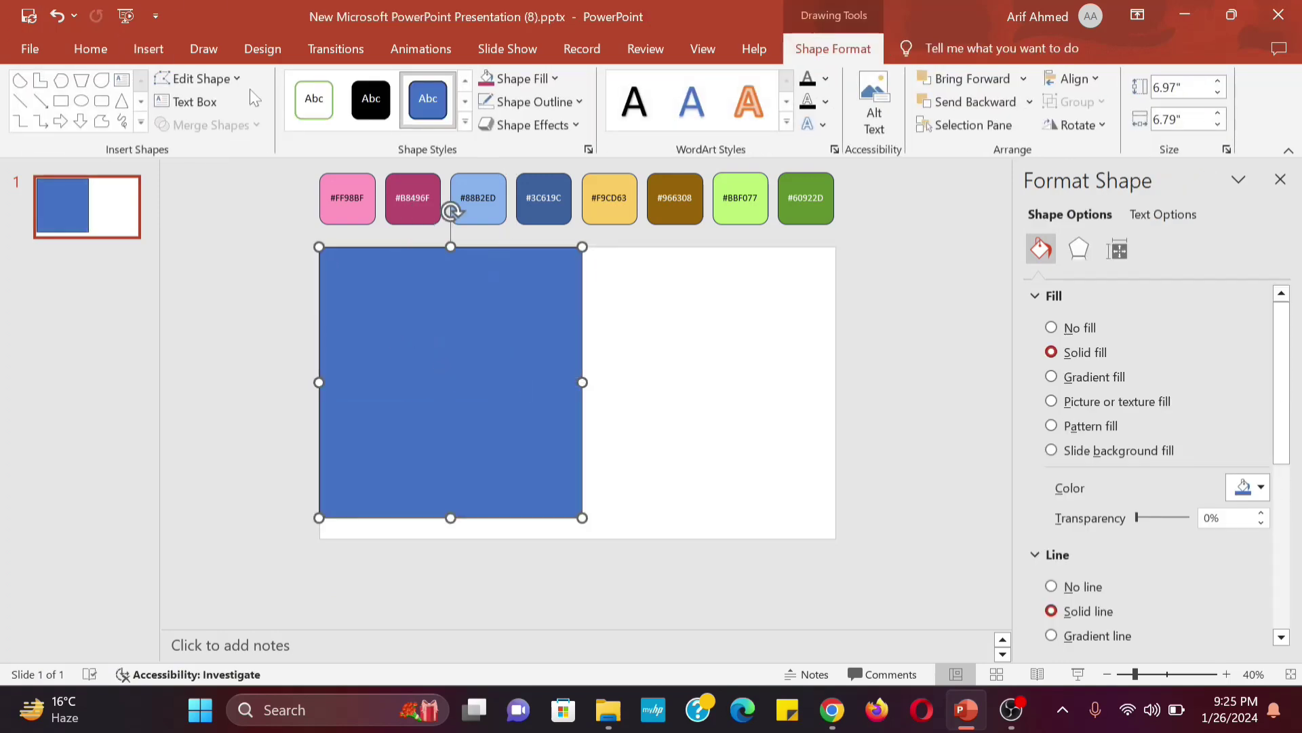
Step: Curve the rectangle's bottom and right edges into a wavy blob with Edit Points
click(204, 79)
click(214, 136)
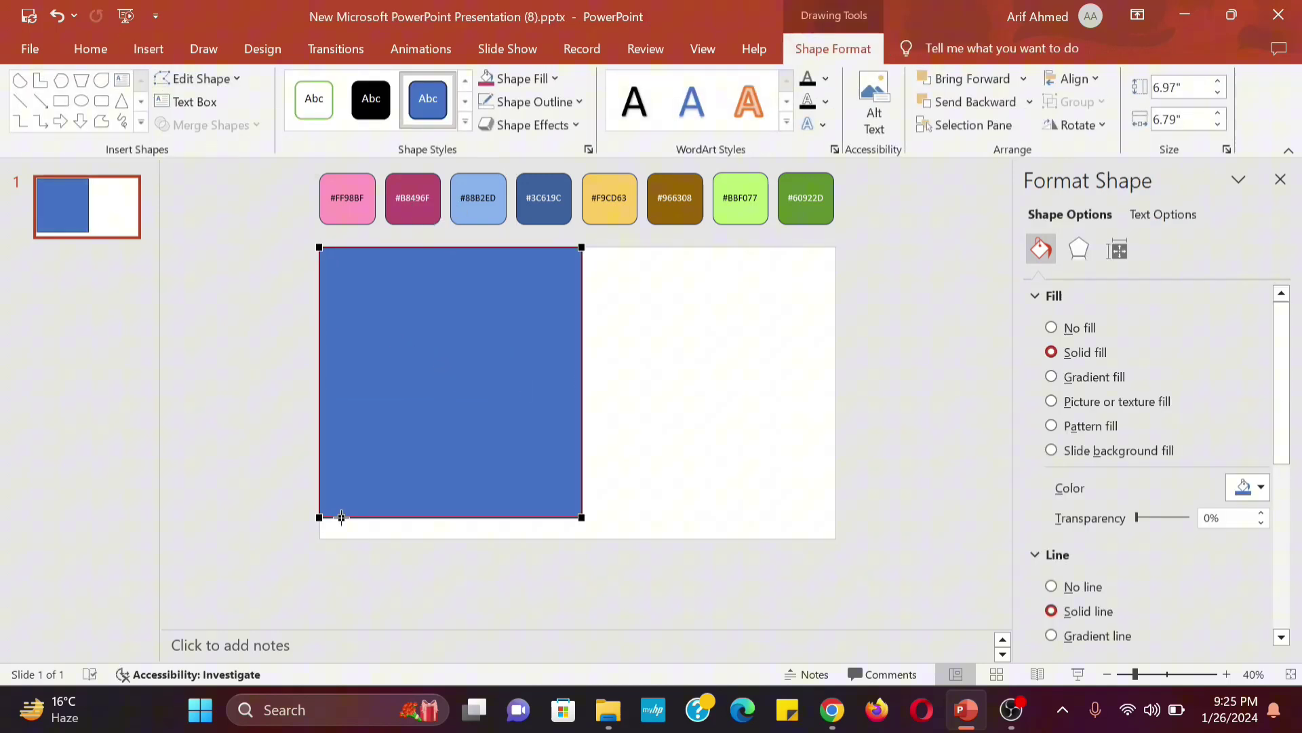
drag(341, 517, 405, 515)
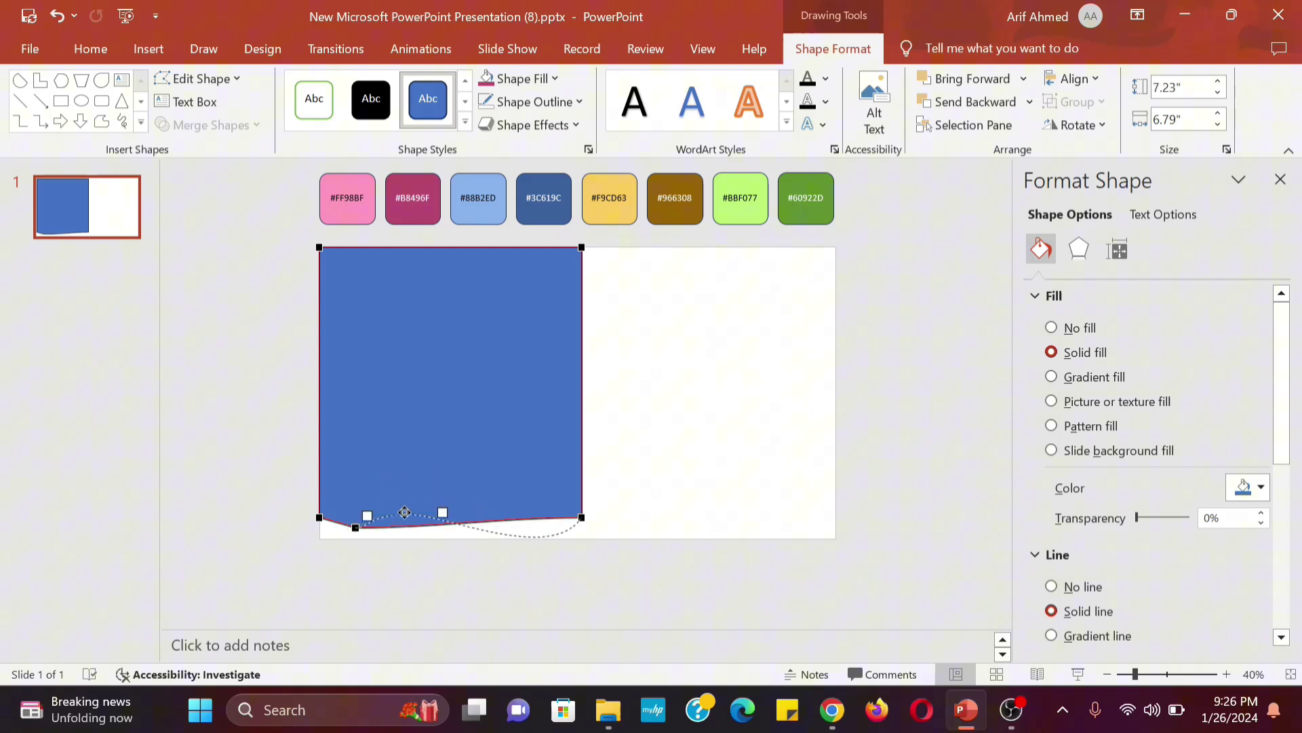
drag(405, 512, 412, 515)
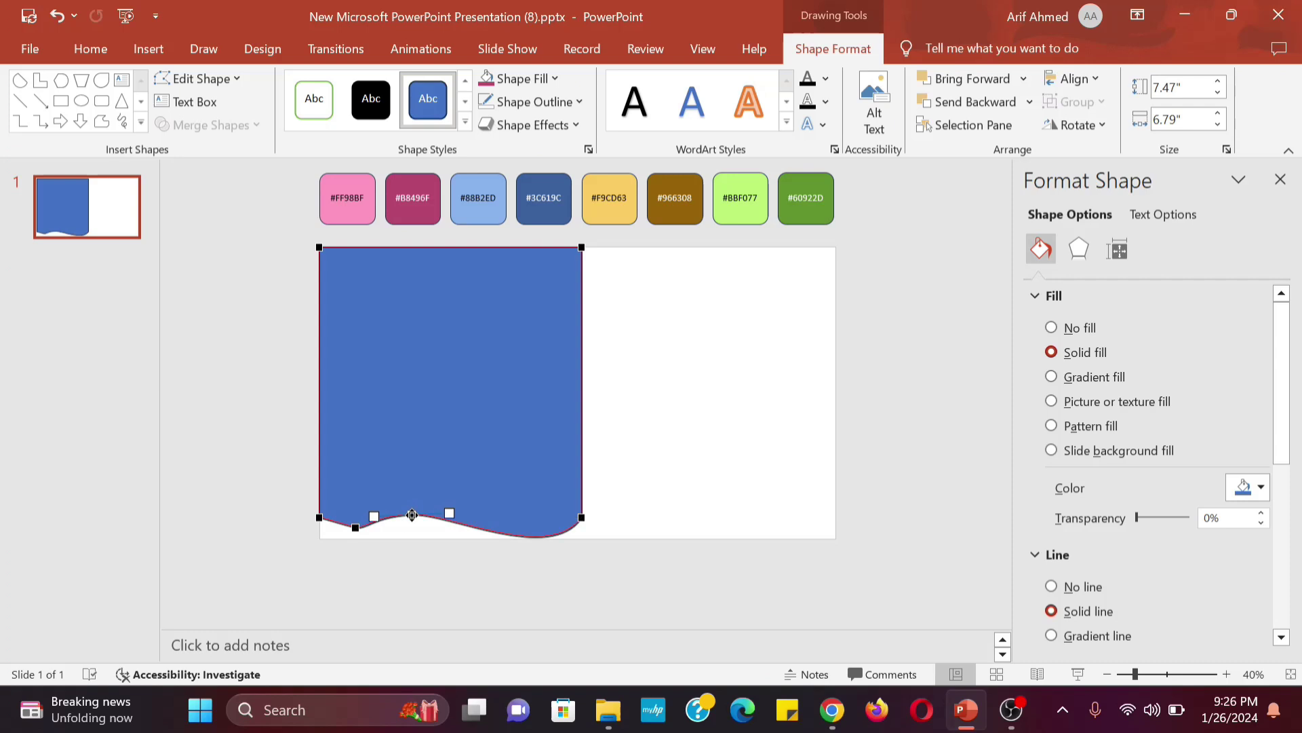
drag(581, 516, 562, 512)
drag(521, 409, 530, 410)
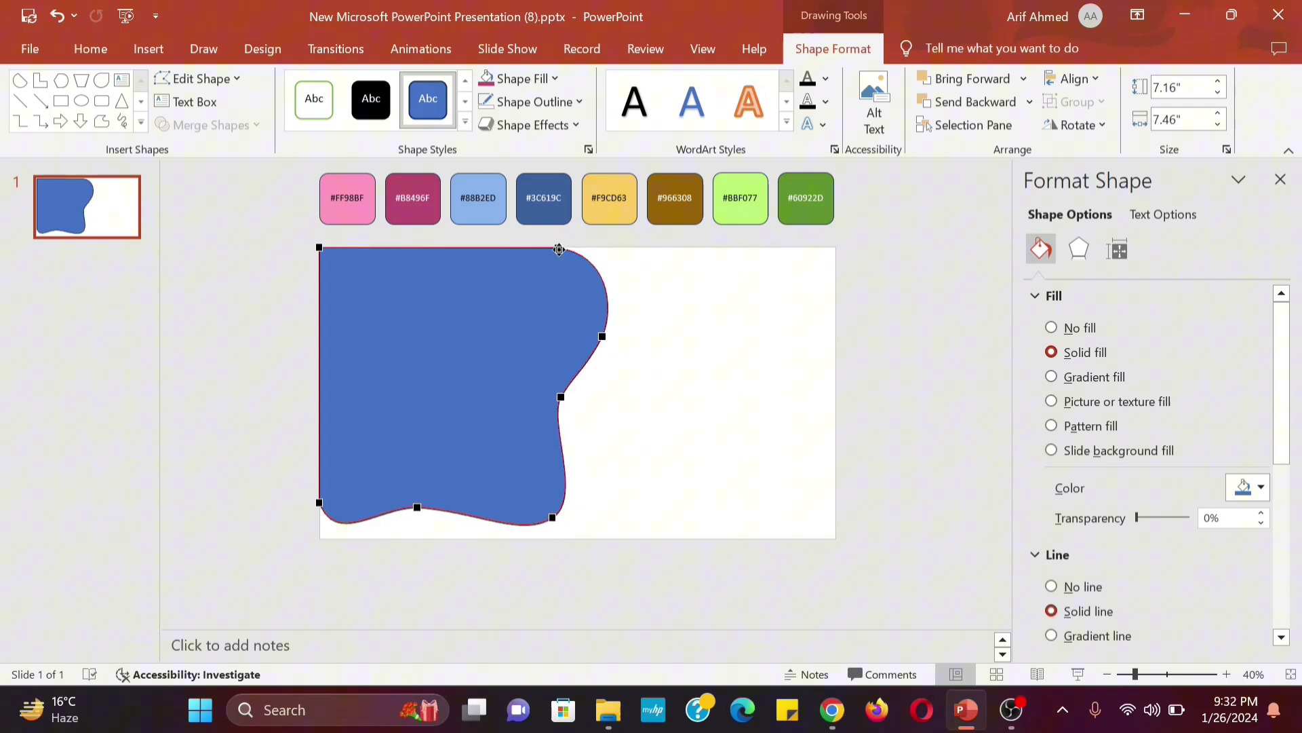
Step: Set the slide background to the first swatch's pink with the eyedropper
click(633, 289)
click(1251, 438)
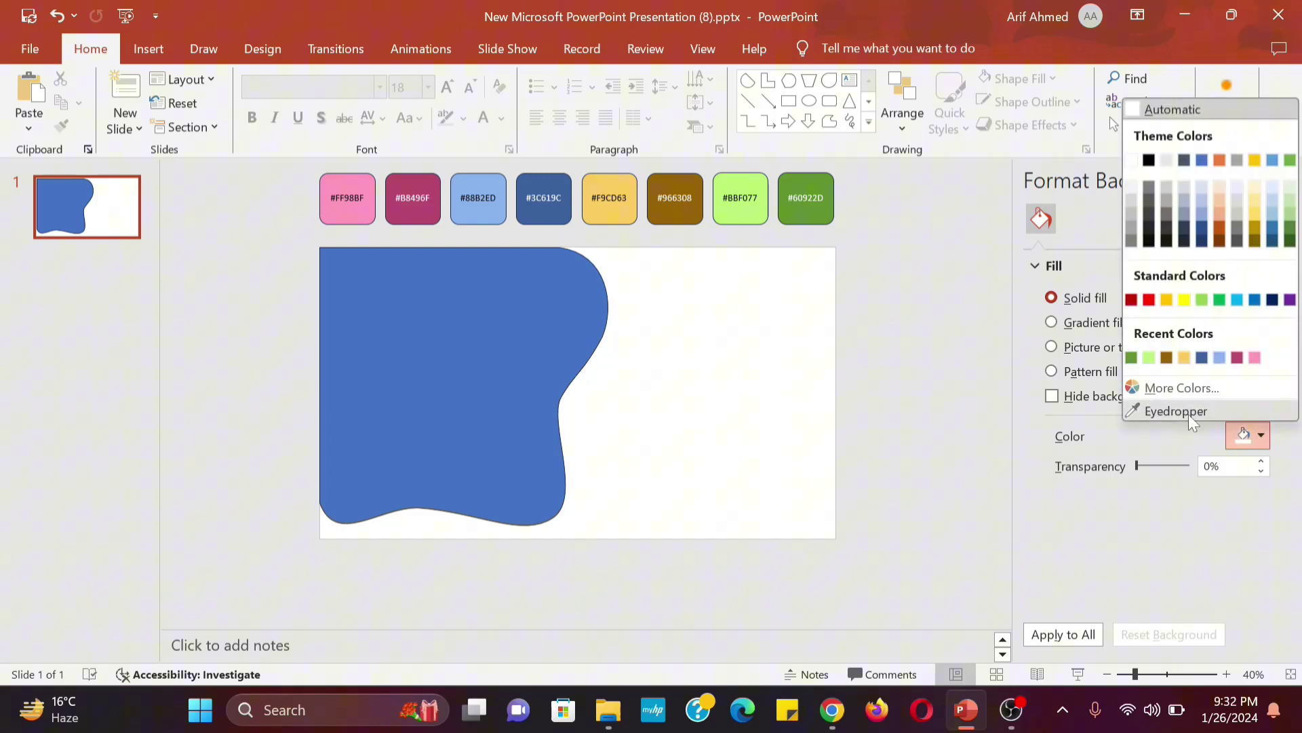
click(1188, 414)
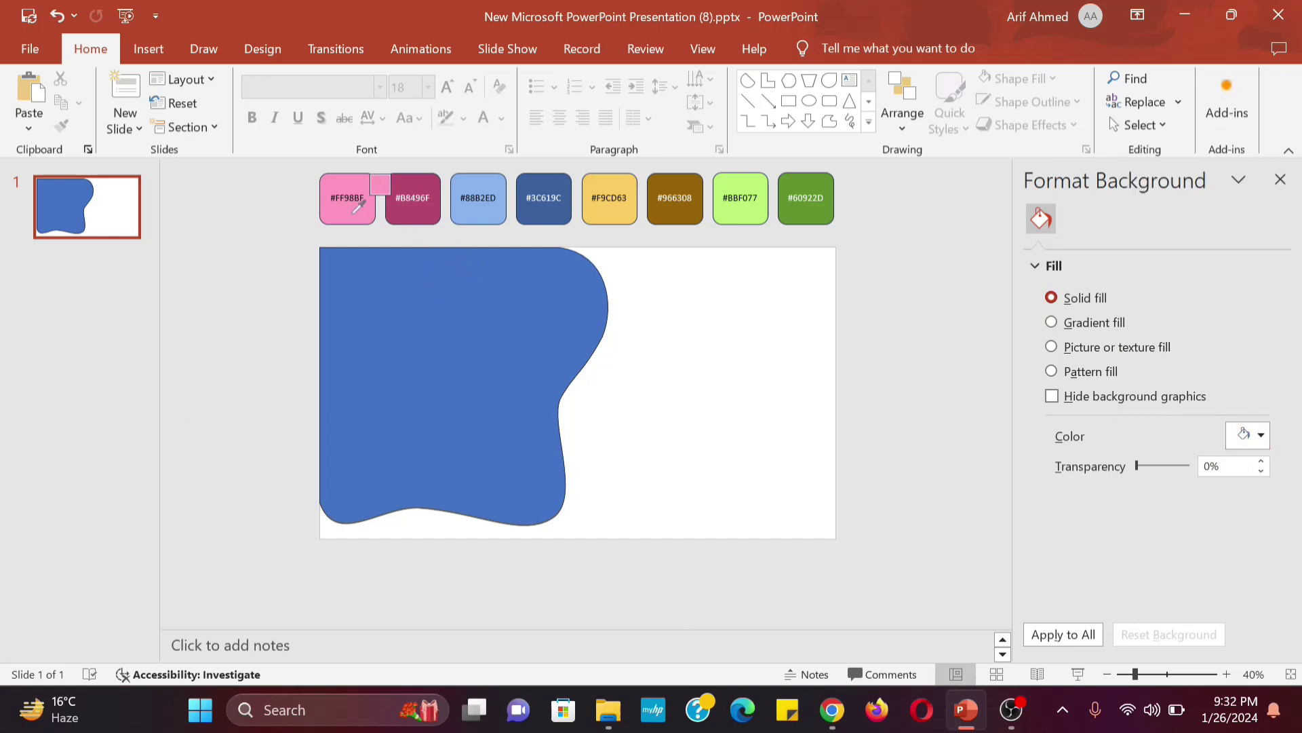
click(346, 199)
Step: Remove the blob's outline and fill it with the second swatch's magenta
click(555, 341)
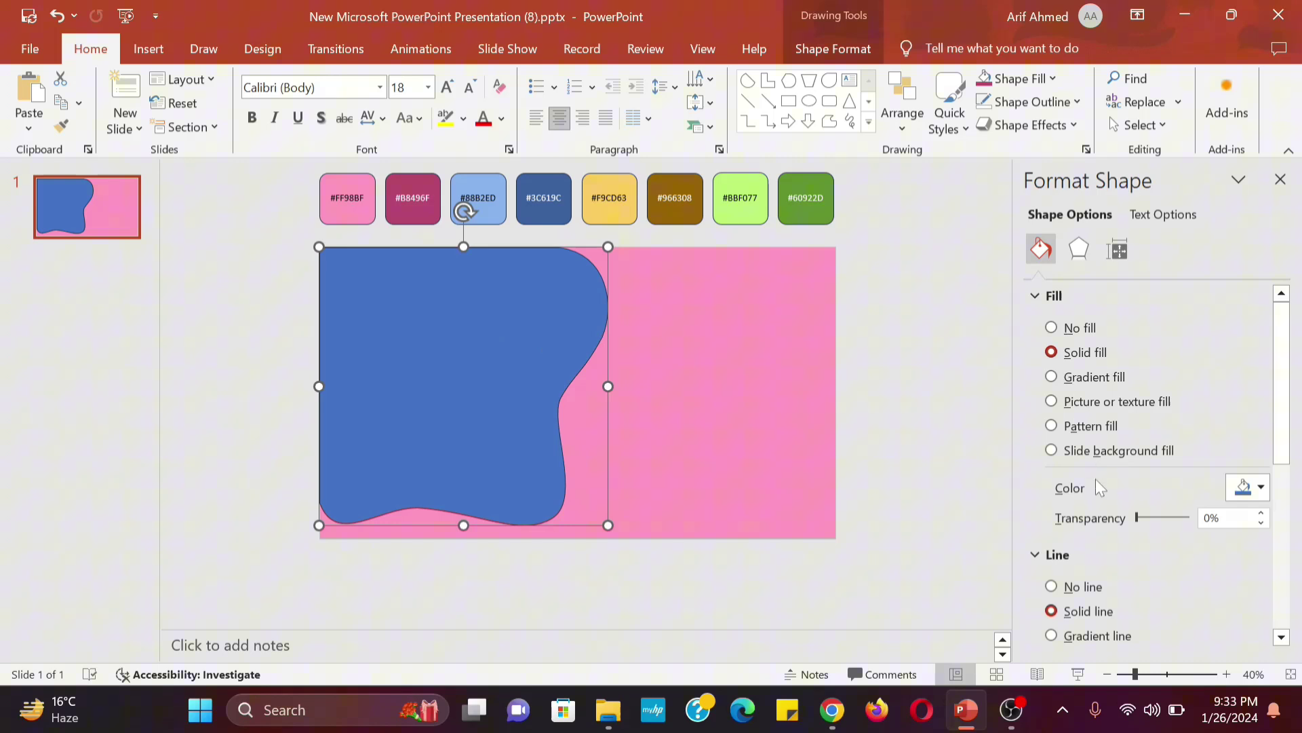
click(1050, 588)
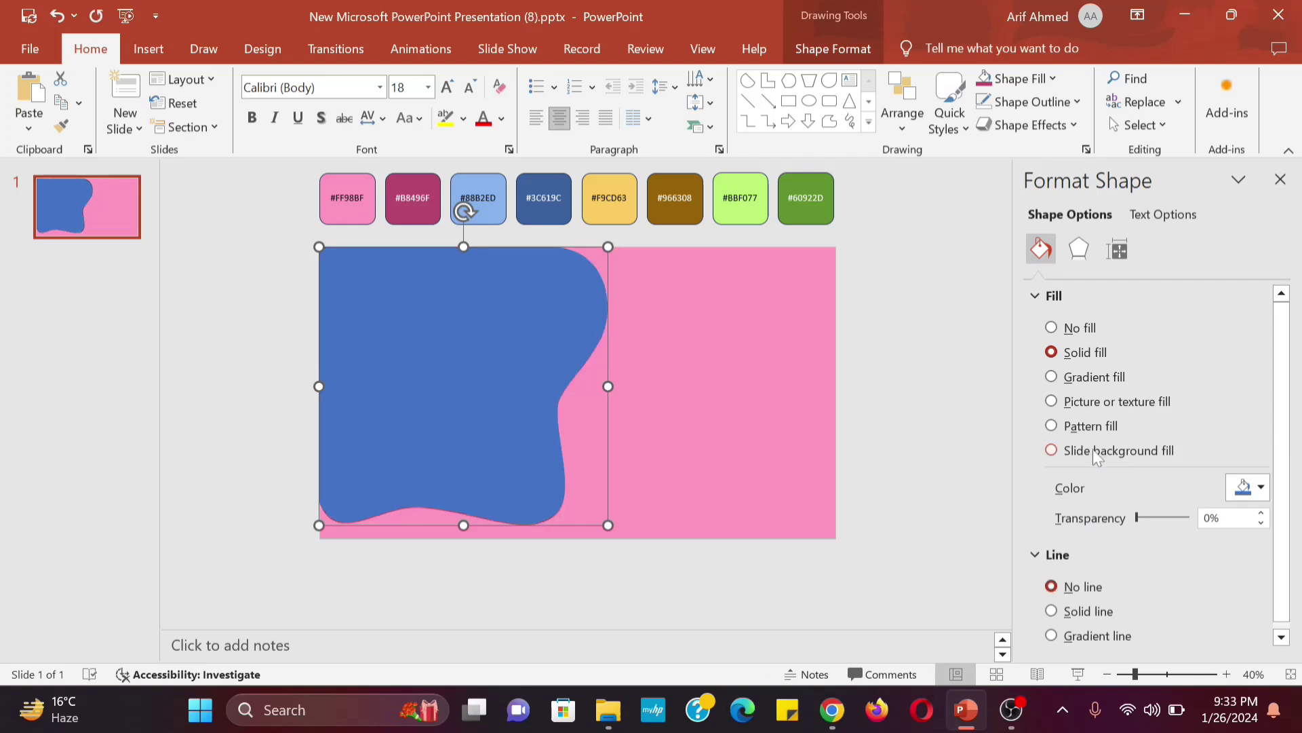
click(1251, 487)
click(1153, 460)
click(432, 218)
click(689, 379)
scroll(844, 136, down, 1)
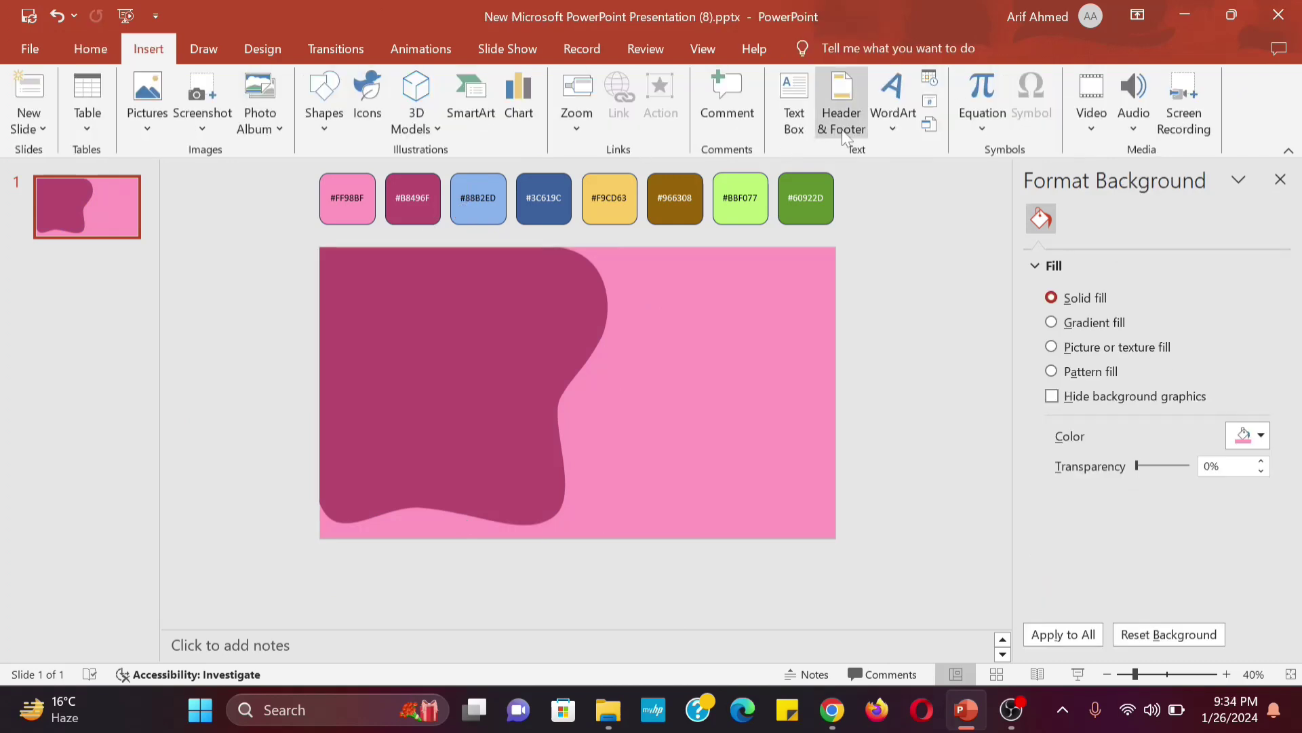
click(799, 125)
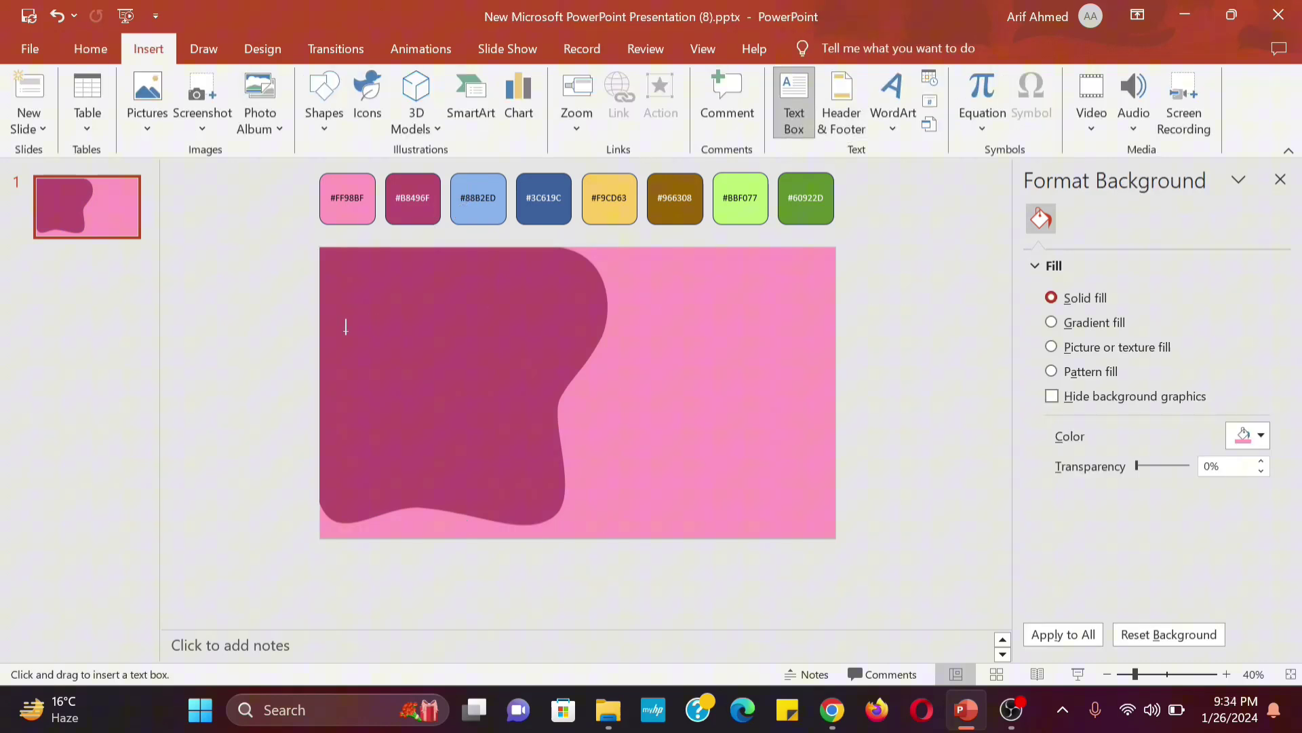
Step: Draw the SMTHIES text box, duplicate it, and trim the two copies to SM and THIES
drag(348, 350, 529, 389)
text(SMTHIES)
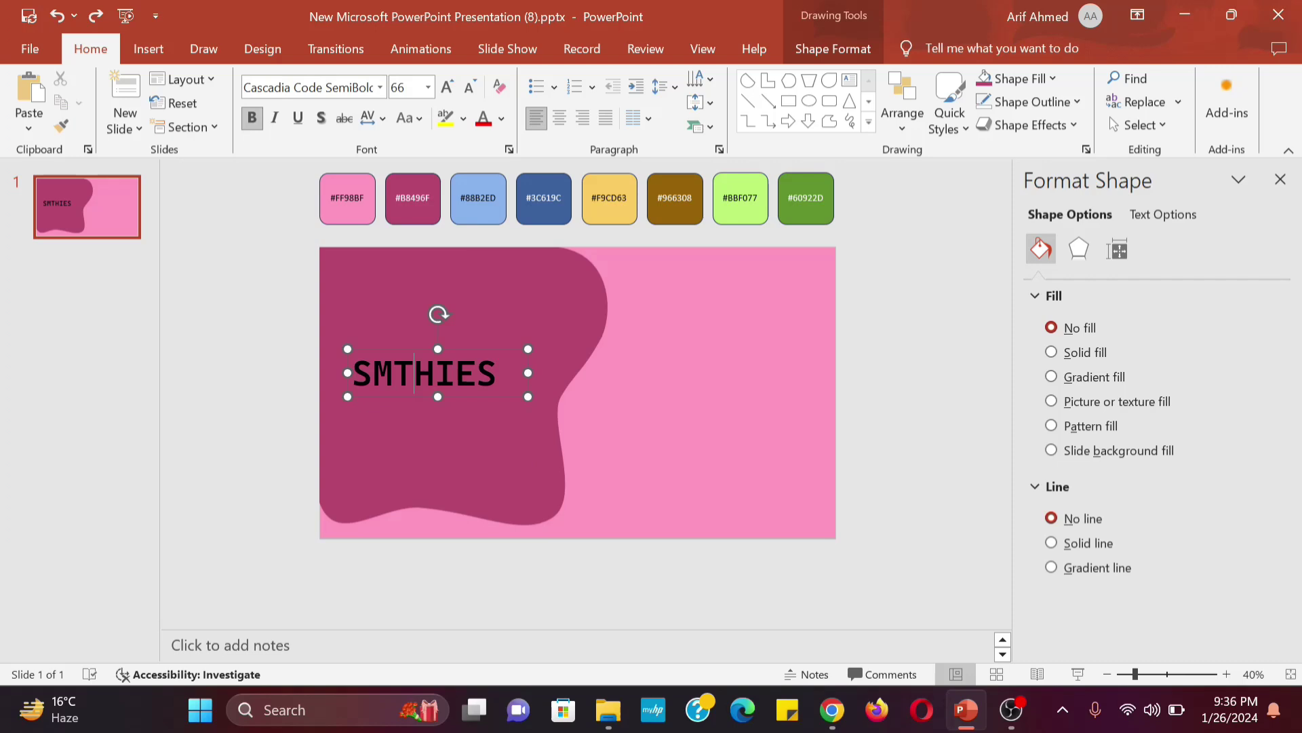
drag(409, 349, 406, 346)
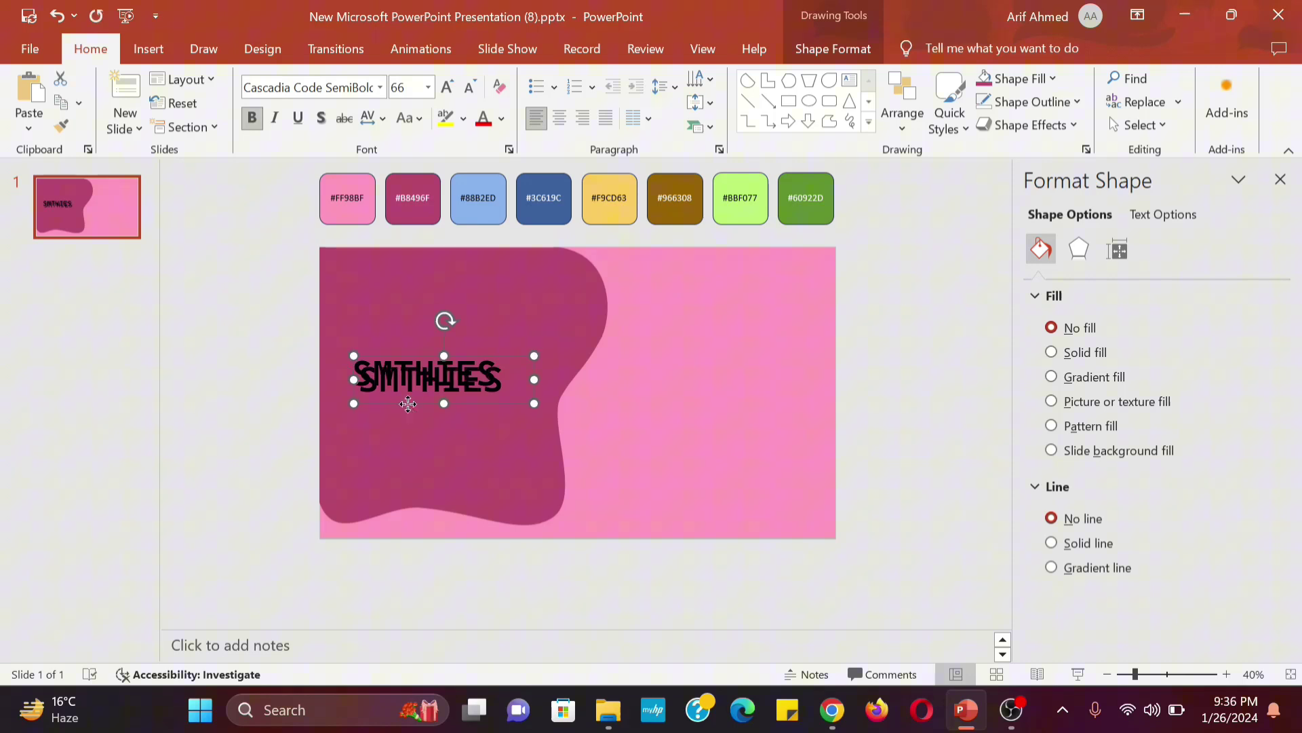
drag(408, 401, 419, 459)
key(BackSpace)
key(BackSpace)
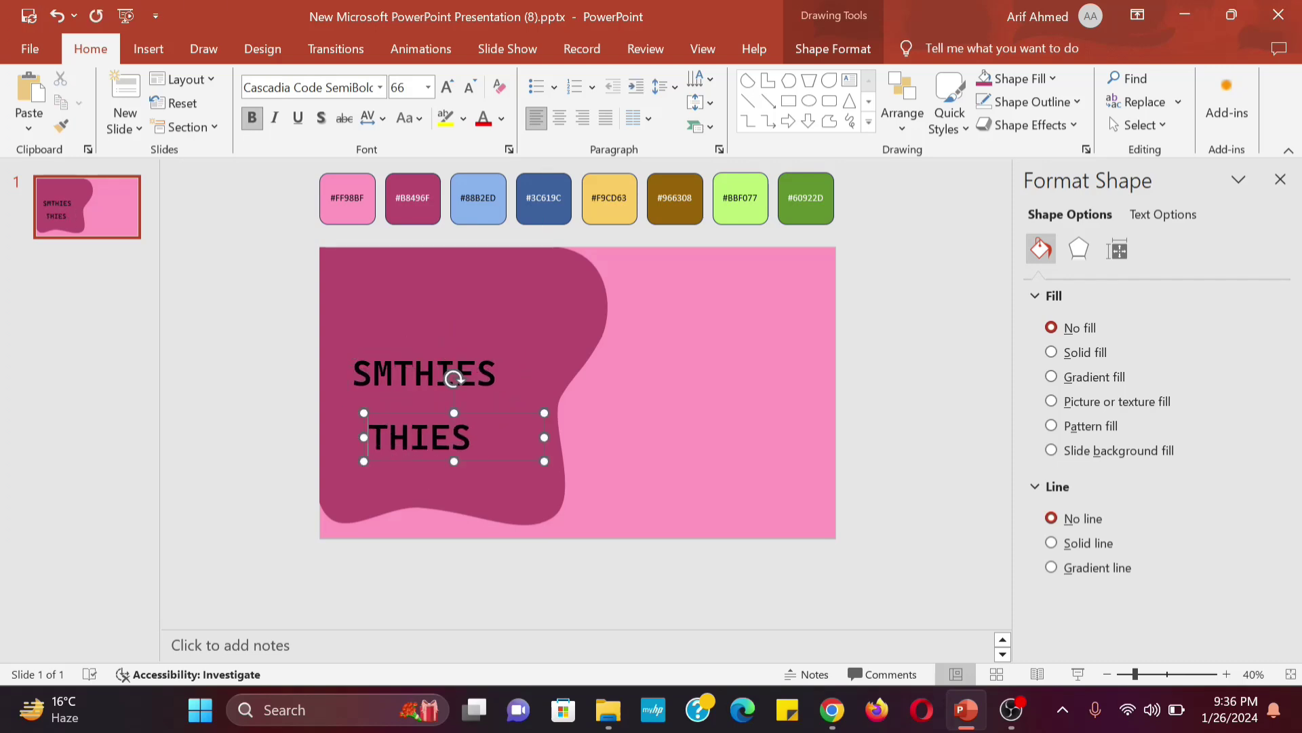
click(497, 373)
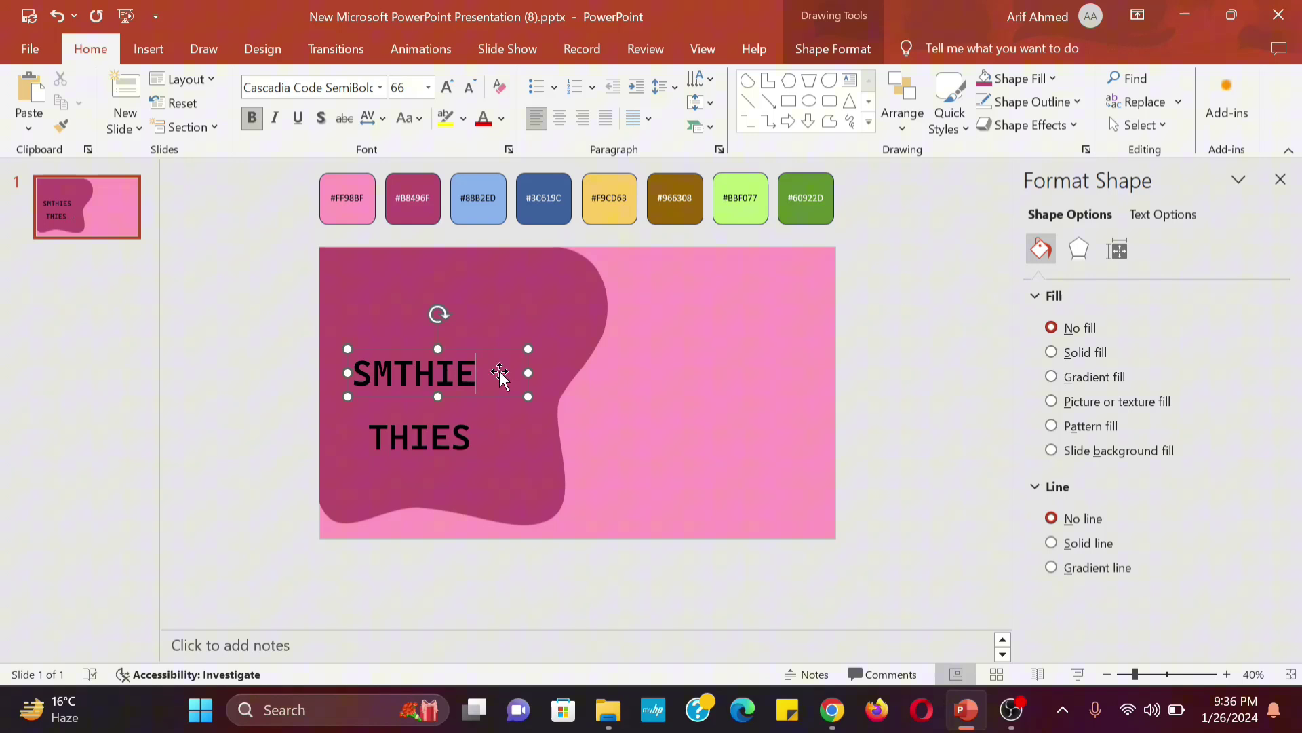
key(BackSpace)
key(BackSpace)
key(BackSpace)
Step: Narrow the SM and THIES boxes and nudge both words up together
mouse_move(528, 373)
mouse_down()
mouse_move(398, 378)
mouse_move(410, 378)
mouse_up()
click(534, 447)
mouse_move(543, 440)
mouse_down()
mouse_move(477, 440)
mouse_move(515, 350)
mouse_up()
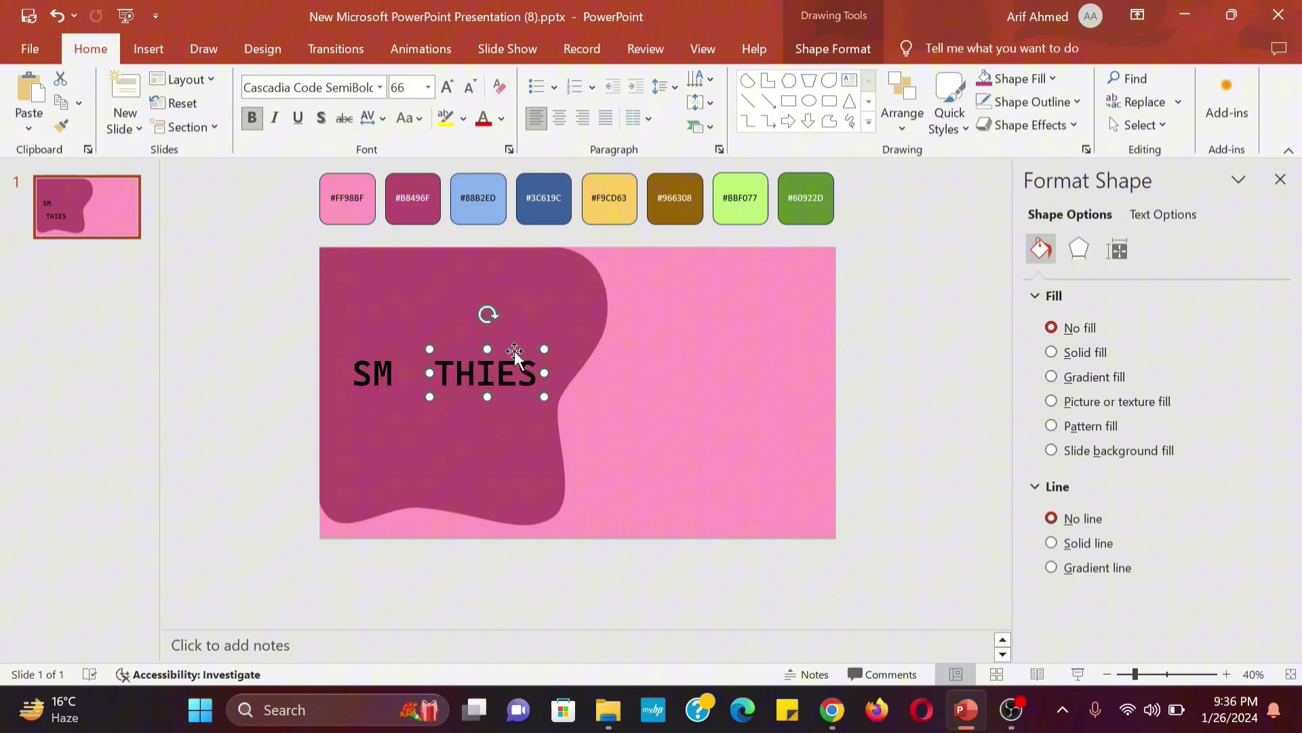
shift+click(373, 372)
key(Up)
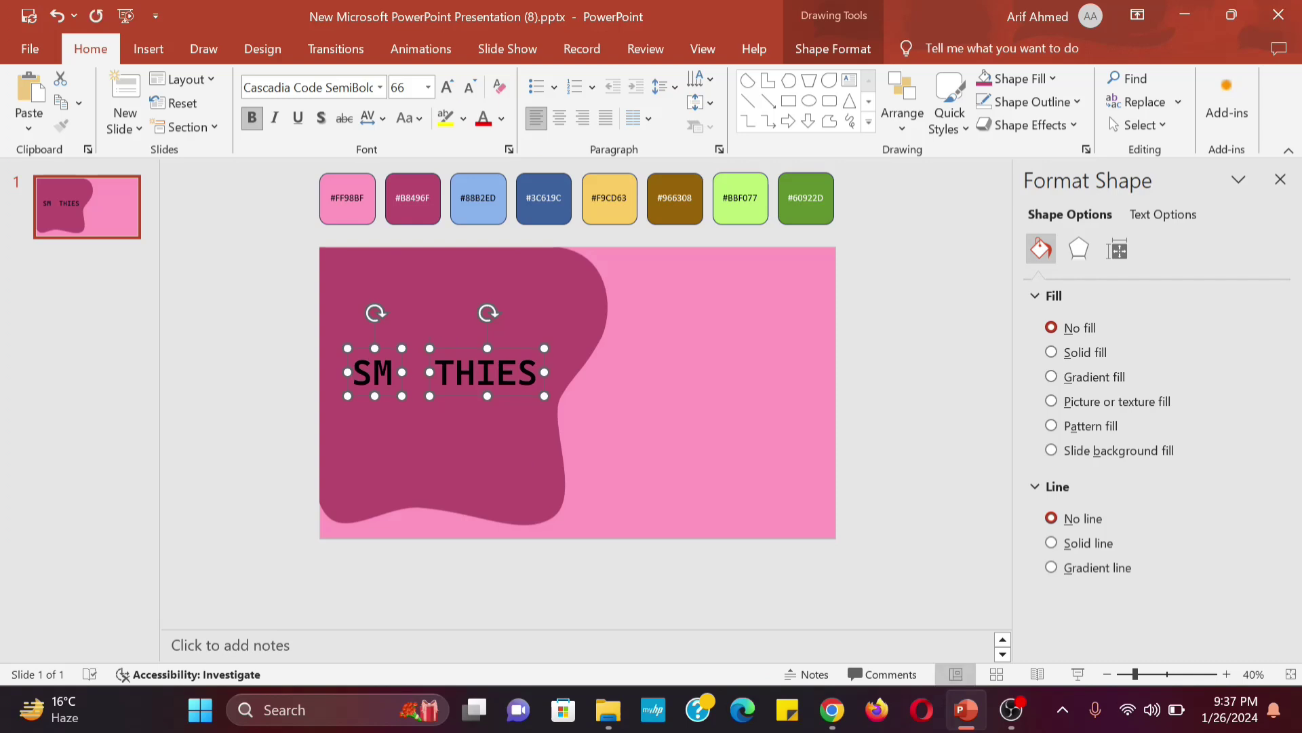
key(Up)
key(Up)
key(Up)
key(Up)
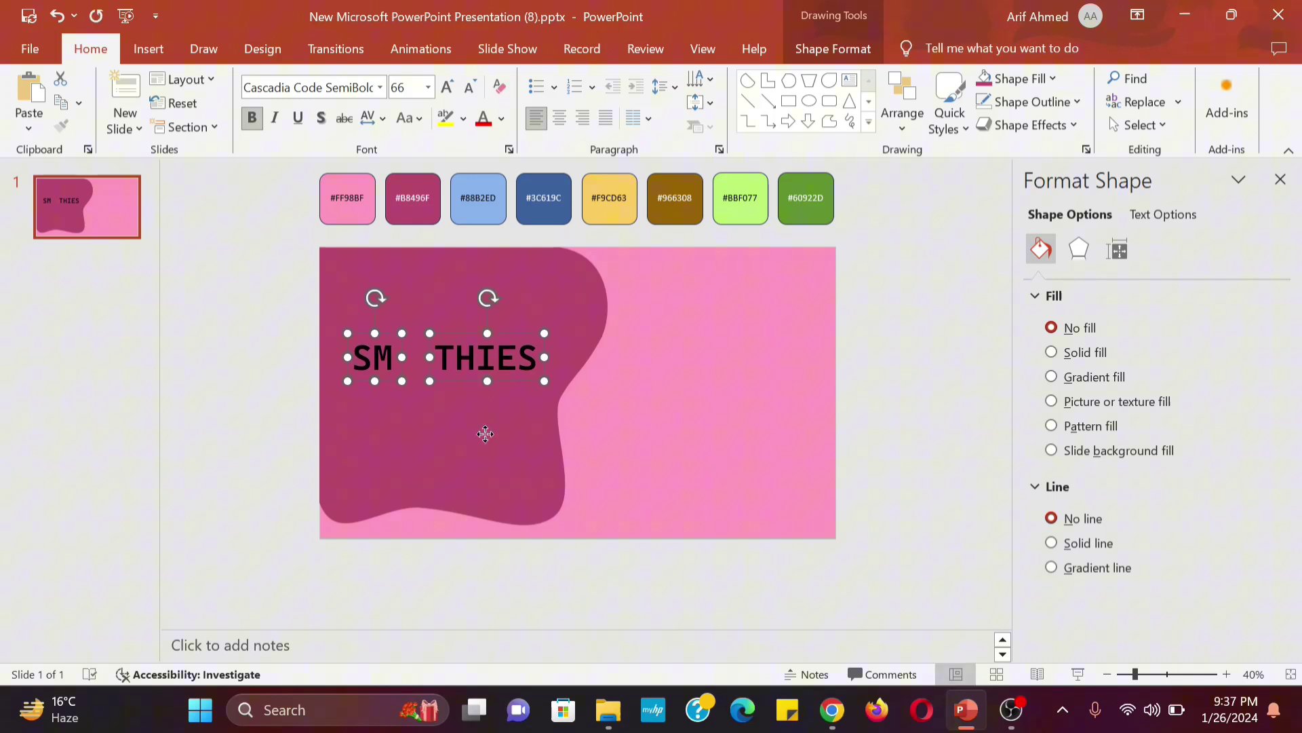
click(485, 433)
key(Escape)
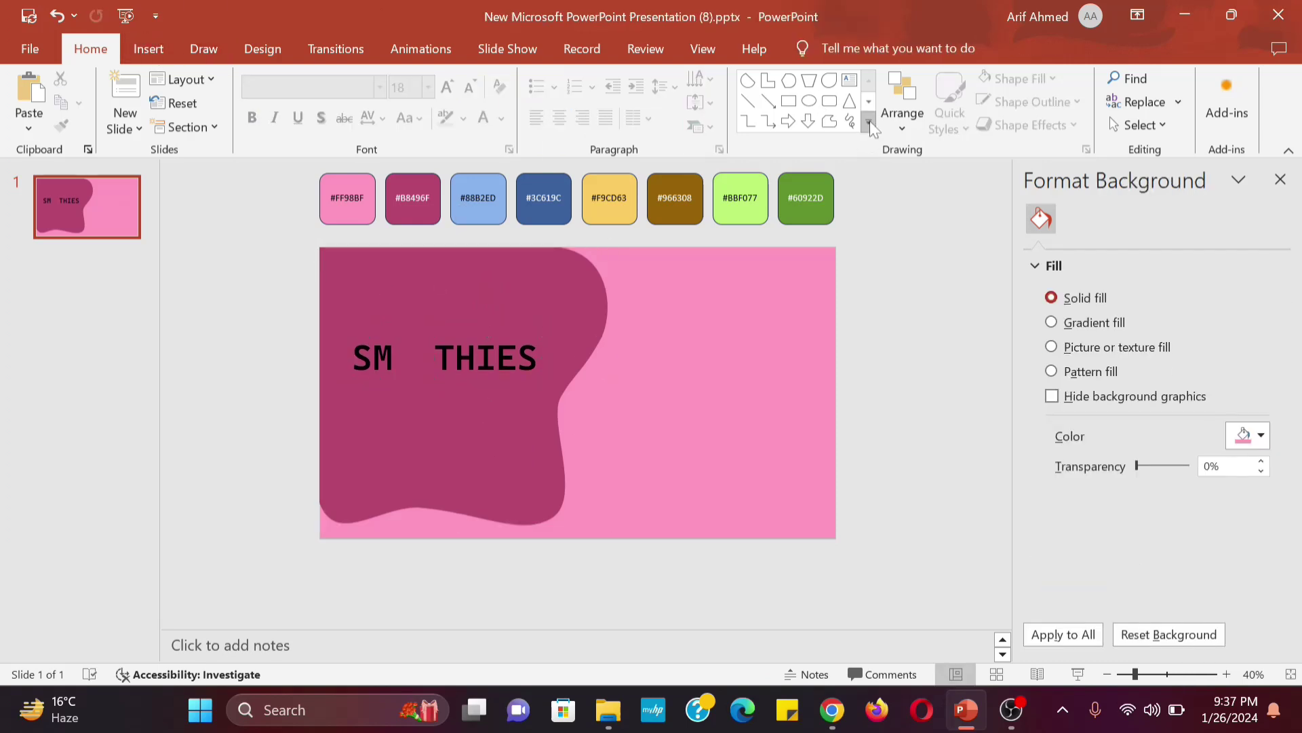
Step: Draw a donut ring and shrink it to letter size below the words
click(869, 123)
click(774, 302)
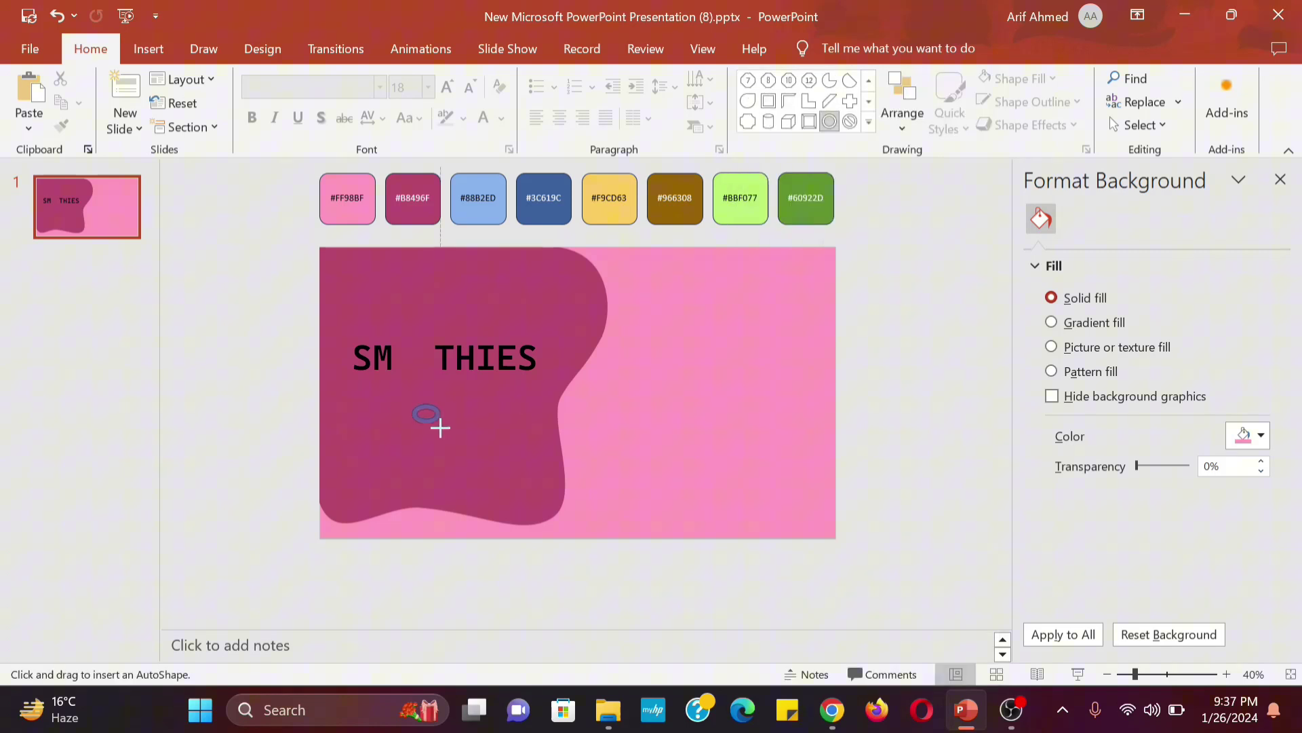
drag(440, 428, 459, 451)
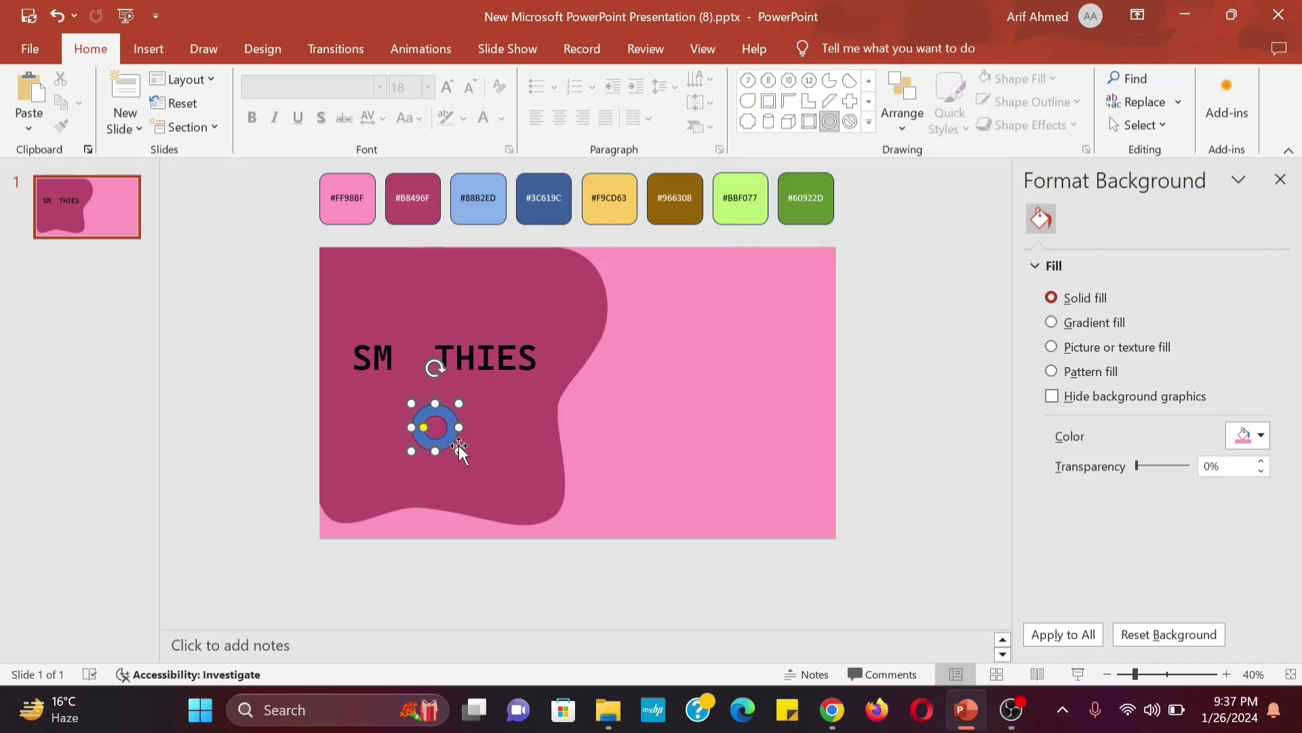
click(420, 430)
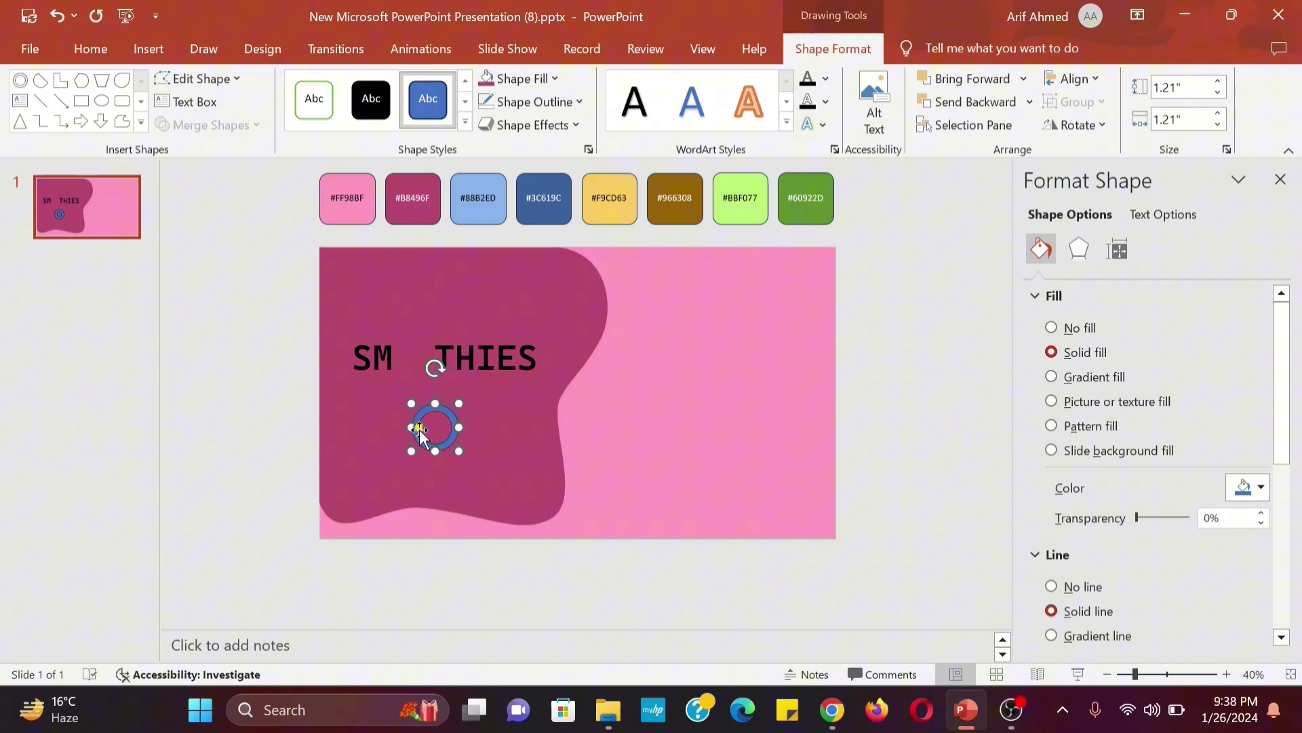
drag(459, 452, 417, 408)
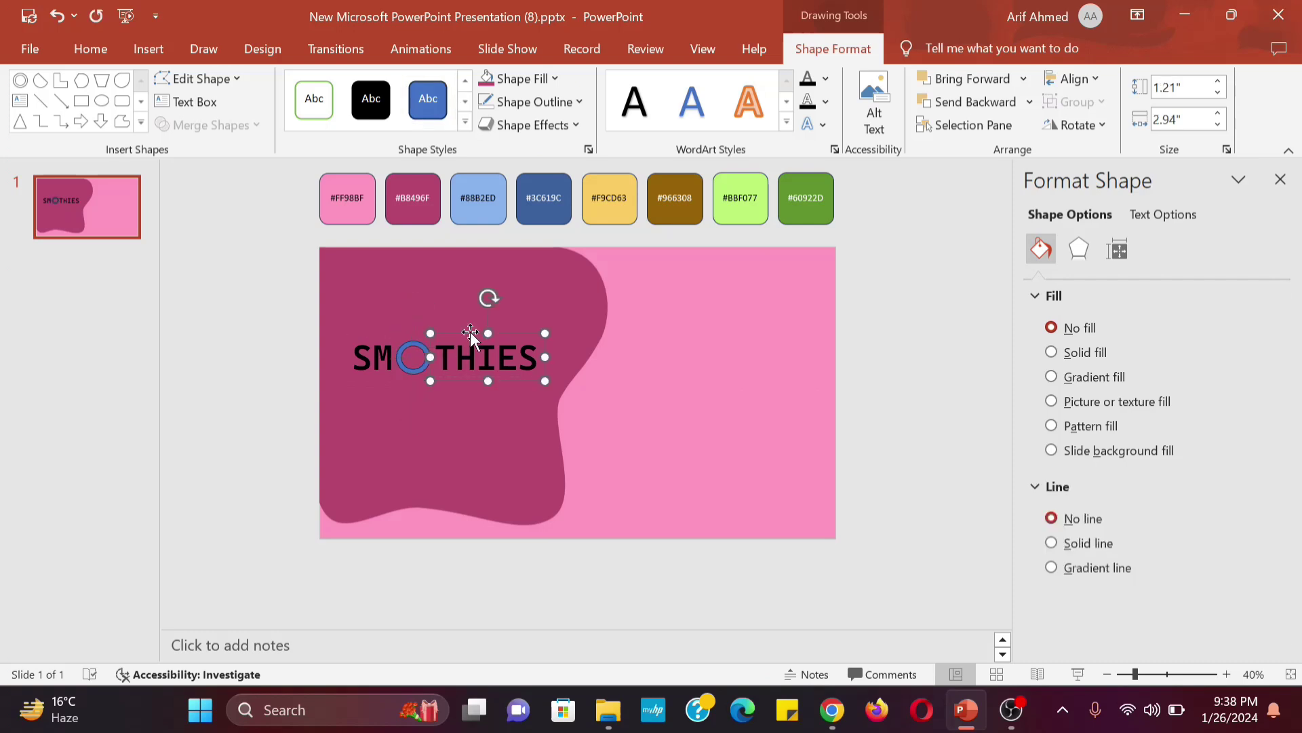
Step: Shift THIES right and place a second ring so the word reads SMOOTHIES
drag(470, 331, 503, 331)
click(420, 360)
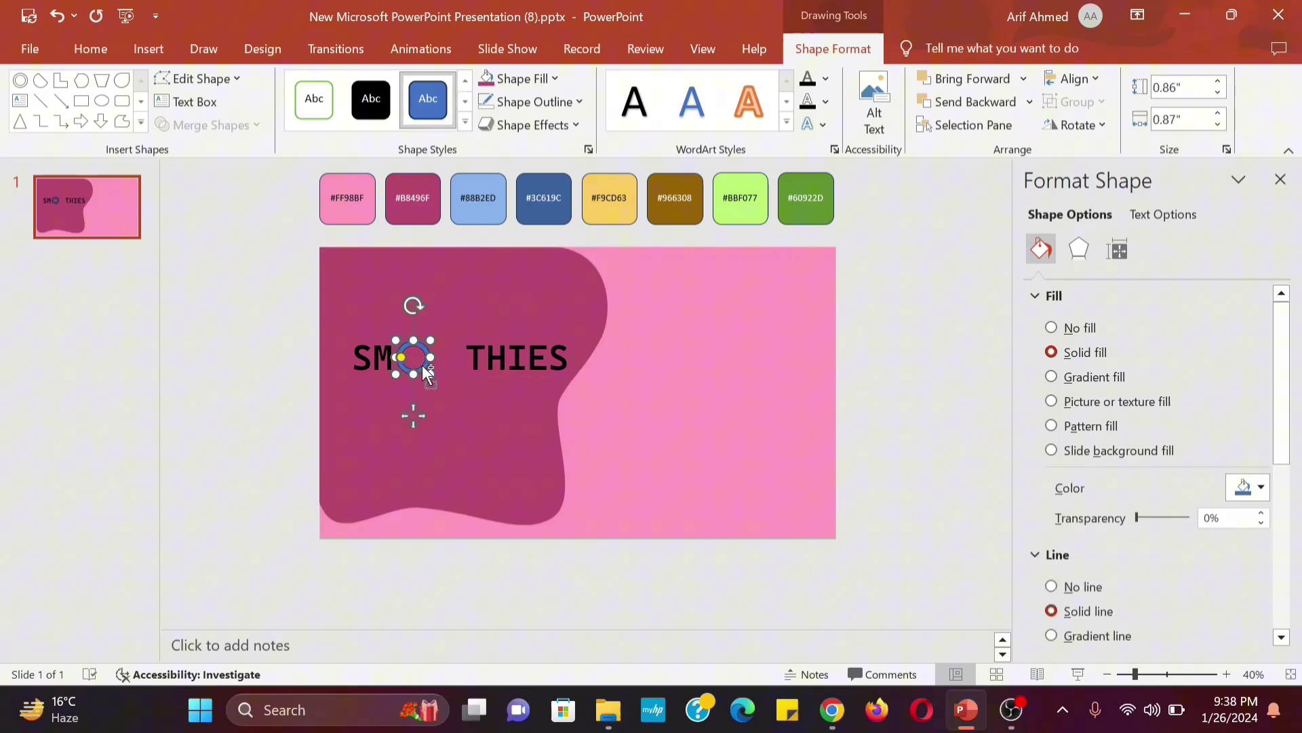
drag(420, 421, 437, 422)
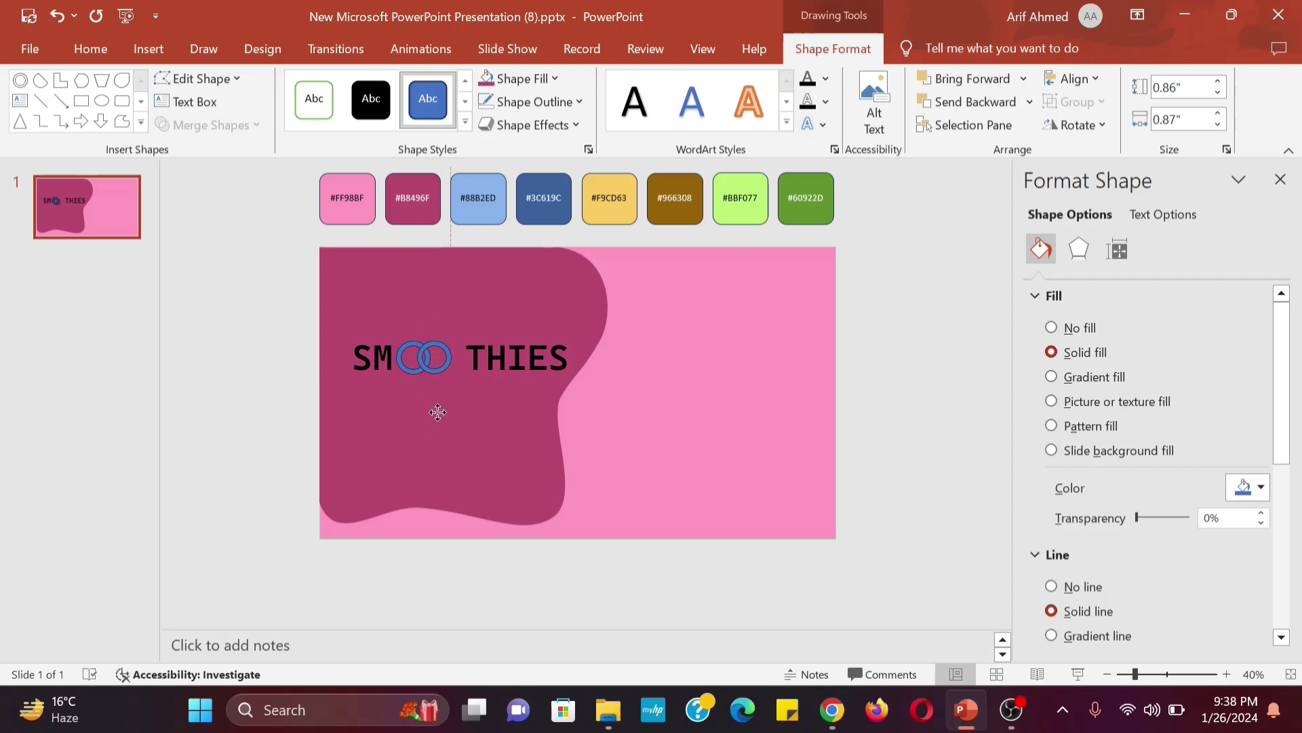
click(500, 334)
key(Left)
Step: Fill both rings white and remove their outlines
click(422, 358)
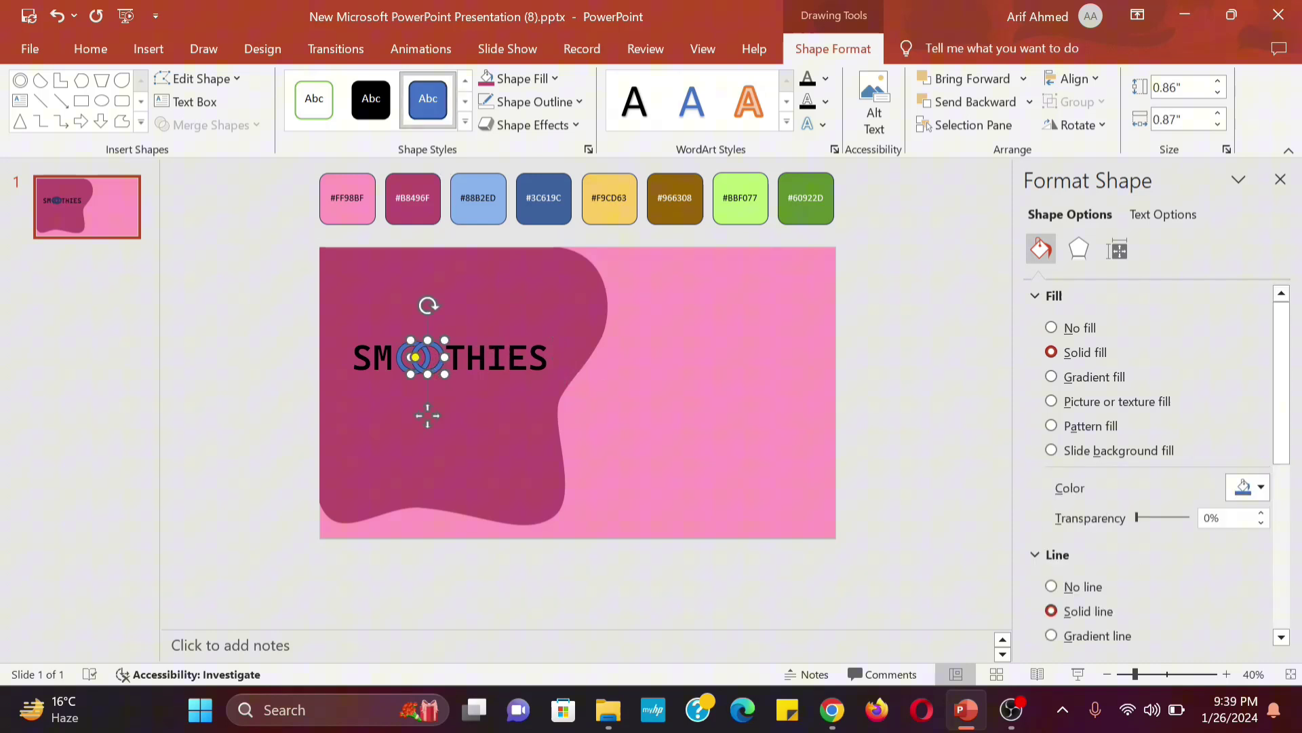
shift+click(397, 360)
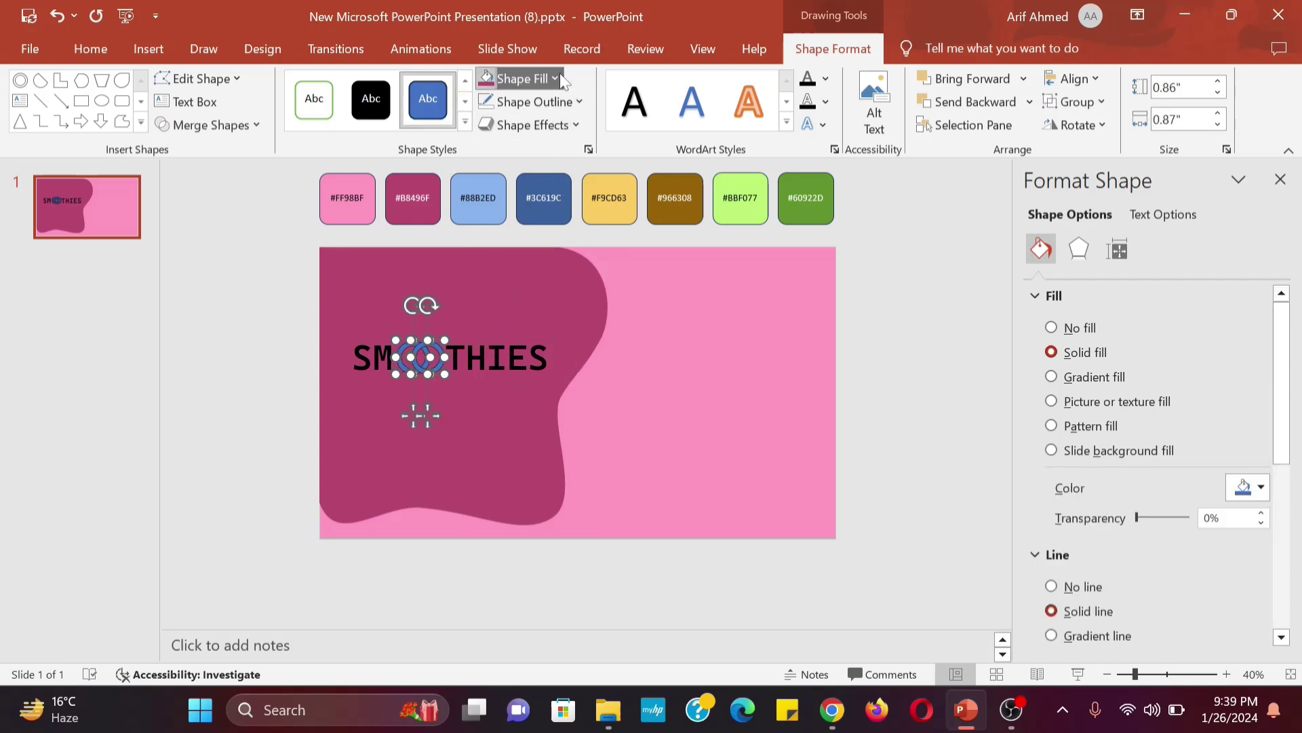
click(518, 79)
click(486, 125)
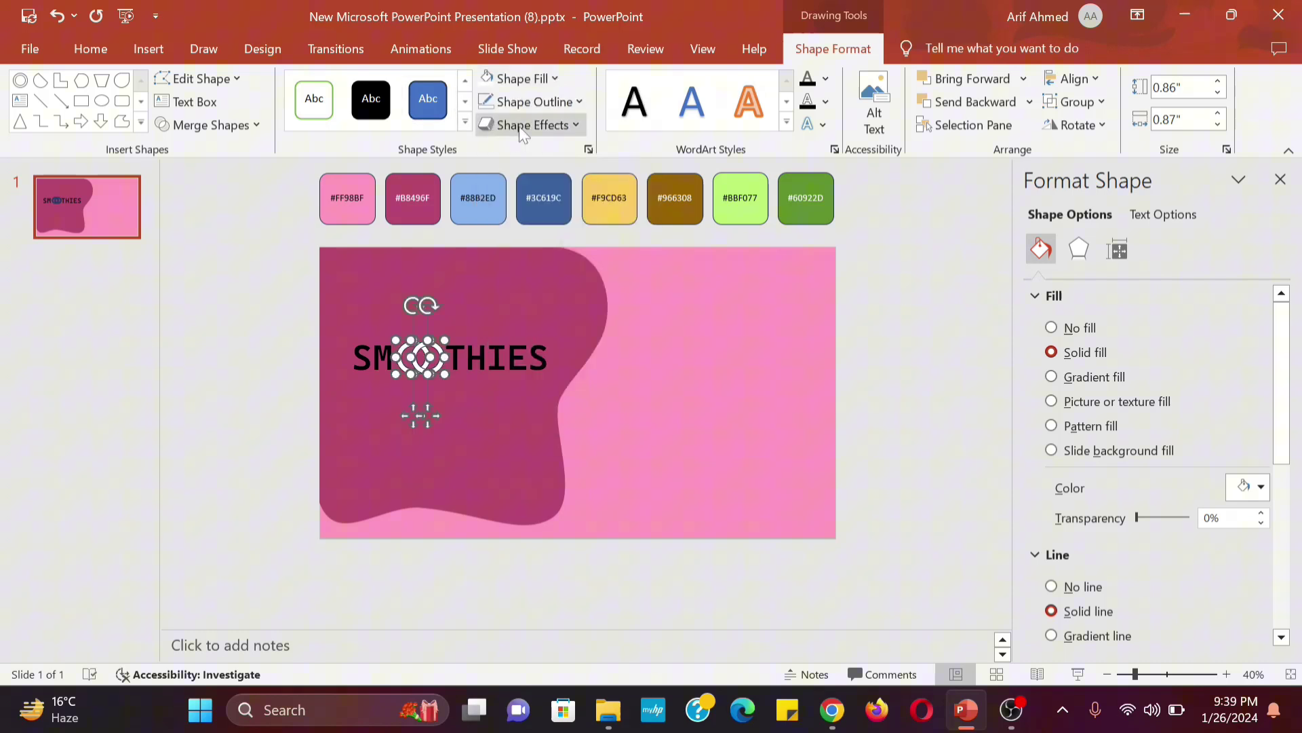
click(579, 102)
click(515, 323)
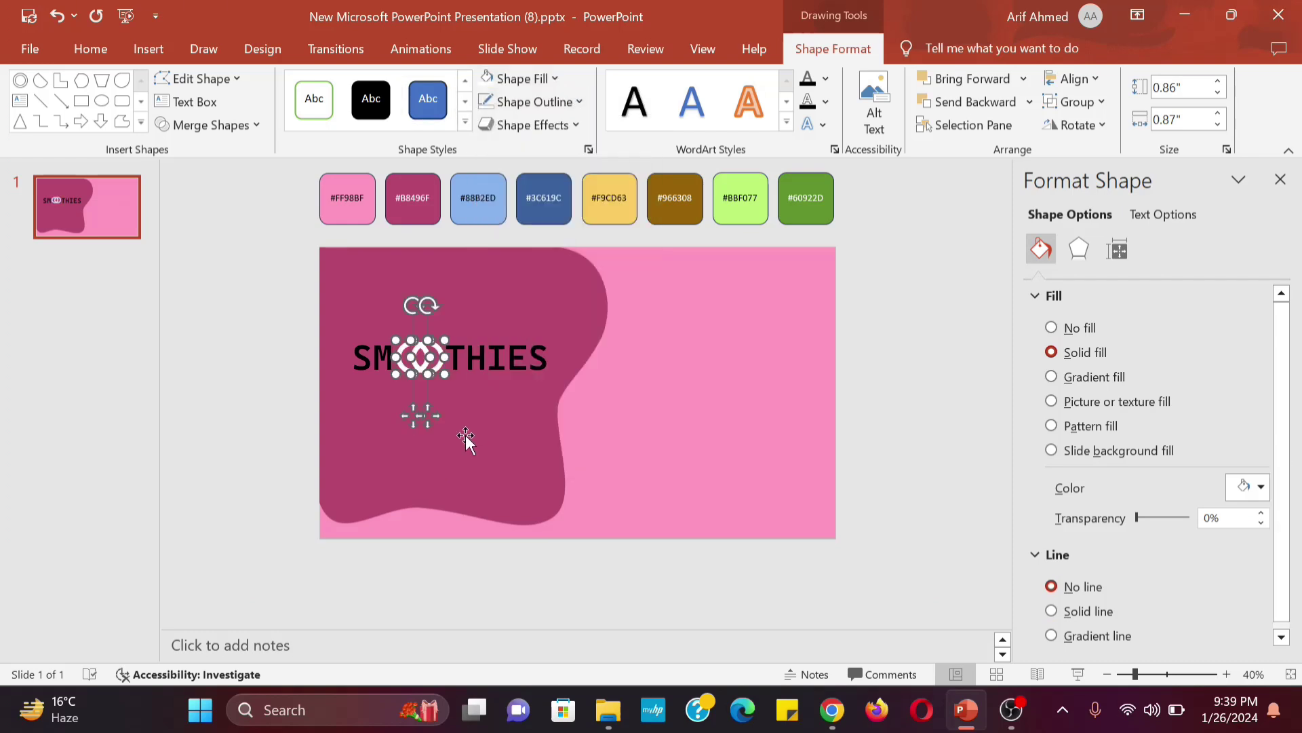
click(409, 161)
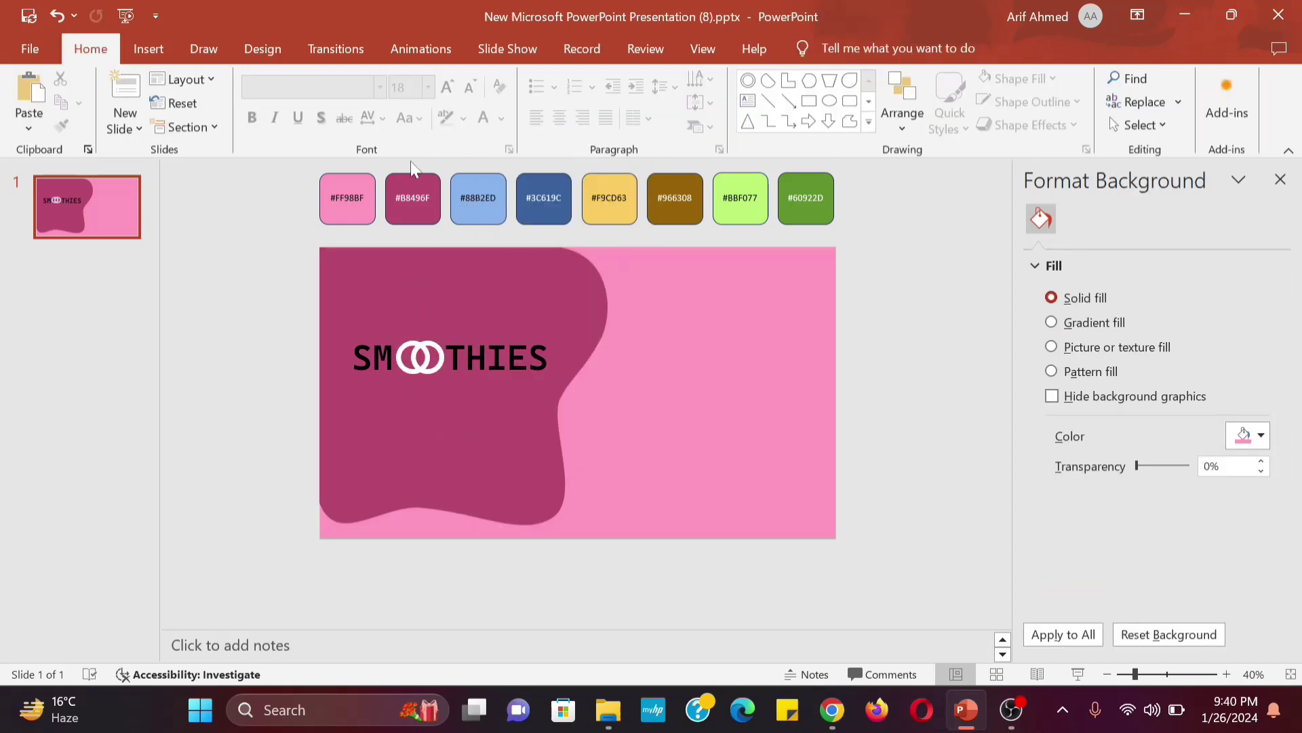
Step: Draw overlapping ovals and intersect them into a lens shape
click(829, 100)
mouse_move(667, 398)
mouse_down()
mouse_move(719, 450)
mouse_move(723, 423)
mouse_up()
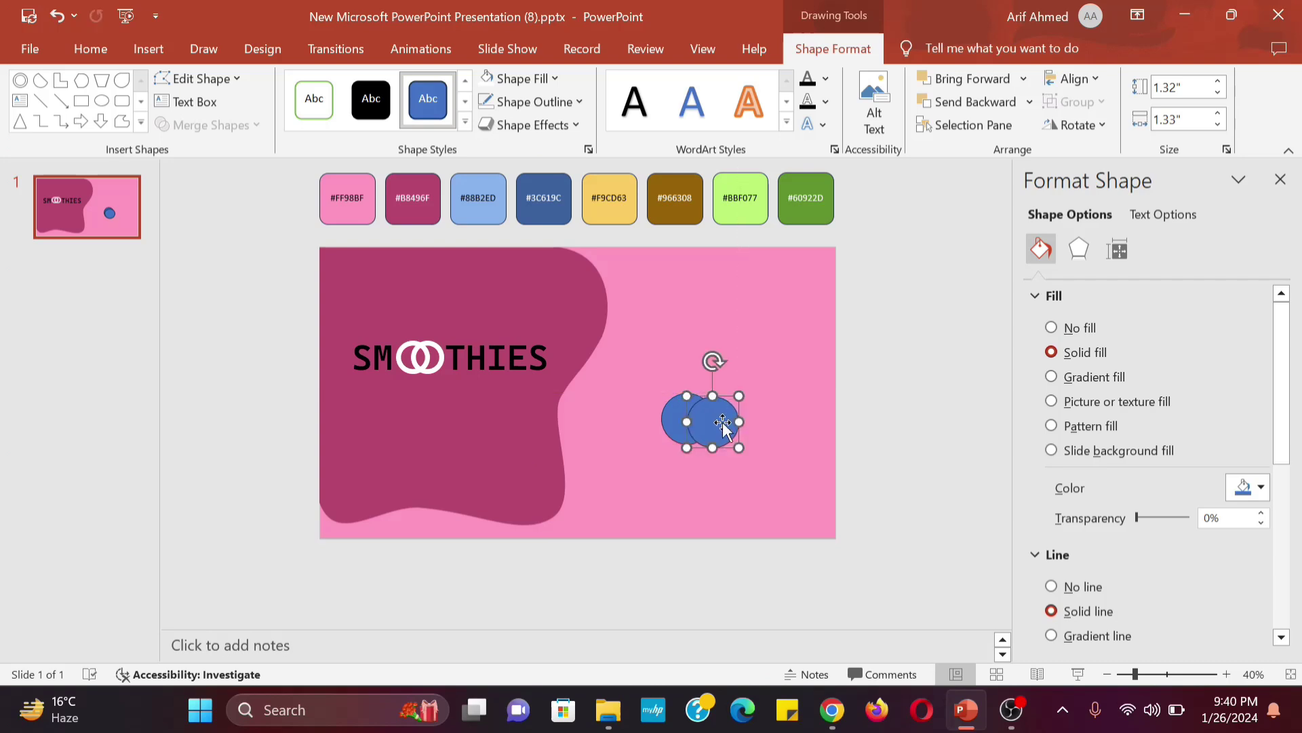
shift+click(673, 434)
click(256, 125)
click(206, 221)
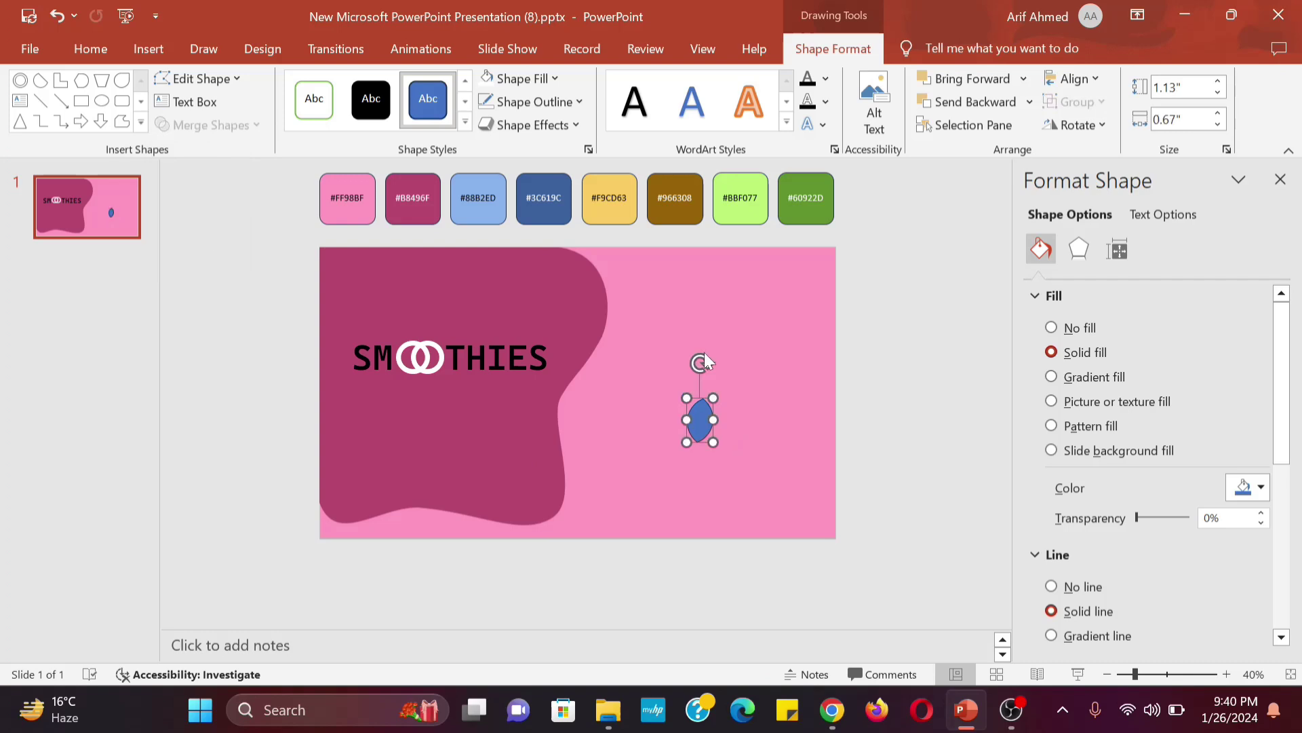
Step: Rotate and position the lens above the O as a leaf
drag(702, 357, 681, 371)
mouse_move(704, 423)
mouse_down()
mouse_move(422, 321)
mouse_move(417, 300)
mouse_up()
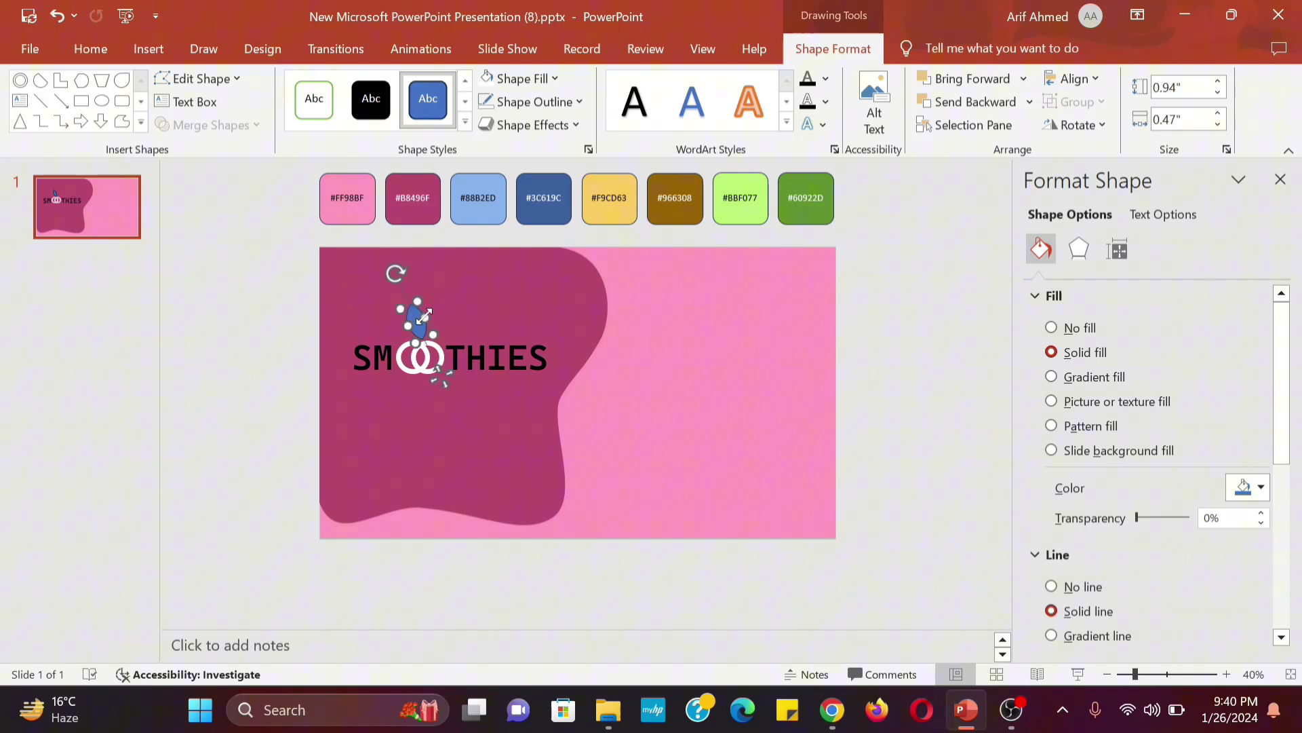
drag(443, 378, 440, 381)
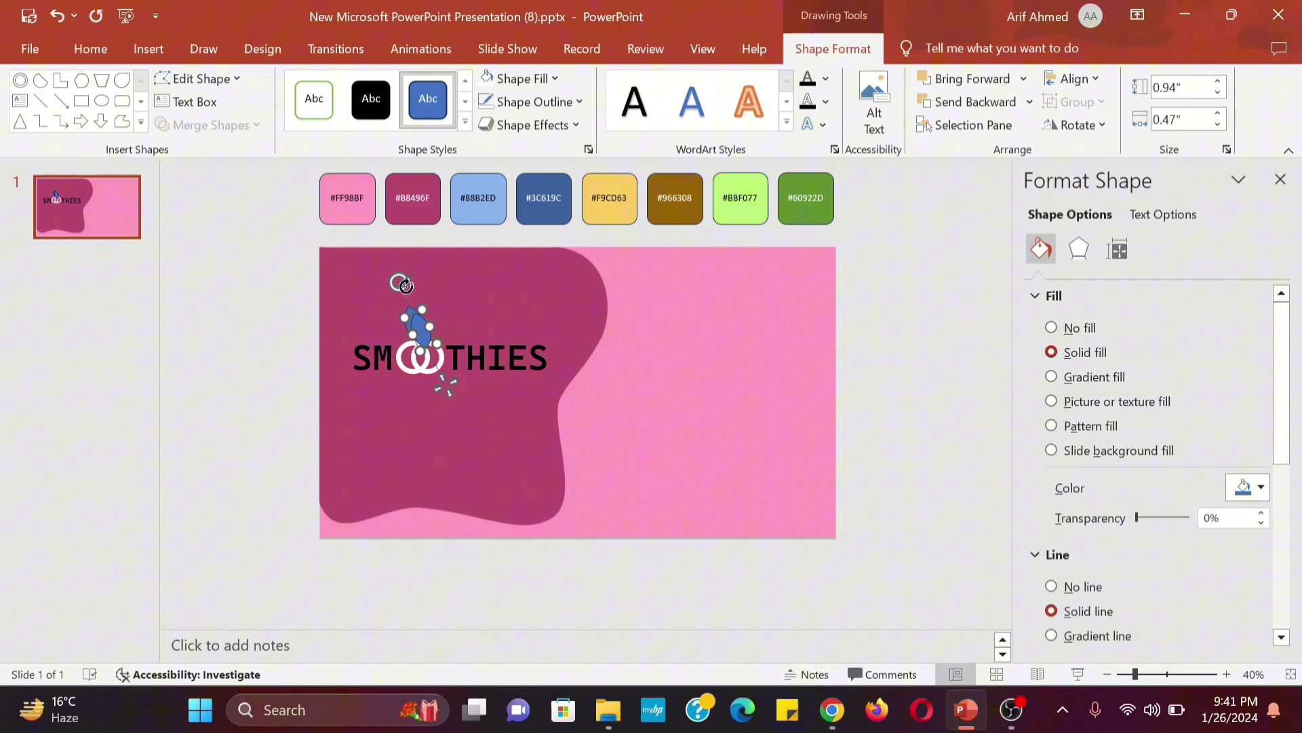
drag(393, 275, 436, 280)
Step: Duplicate the leaf and colour both leaves green
drag(434, 333, 454, 289)
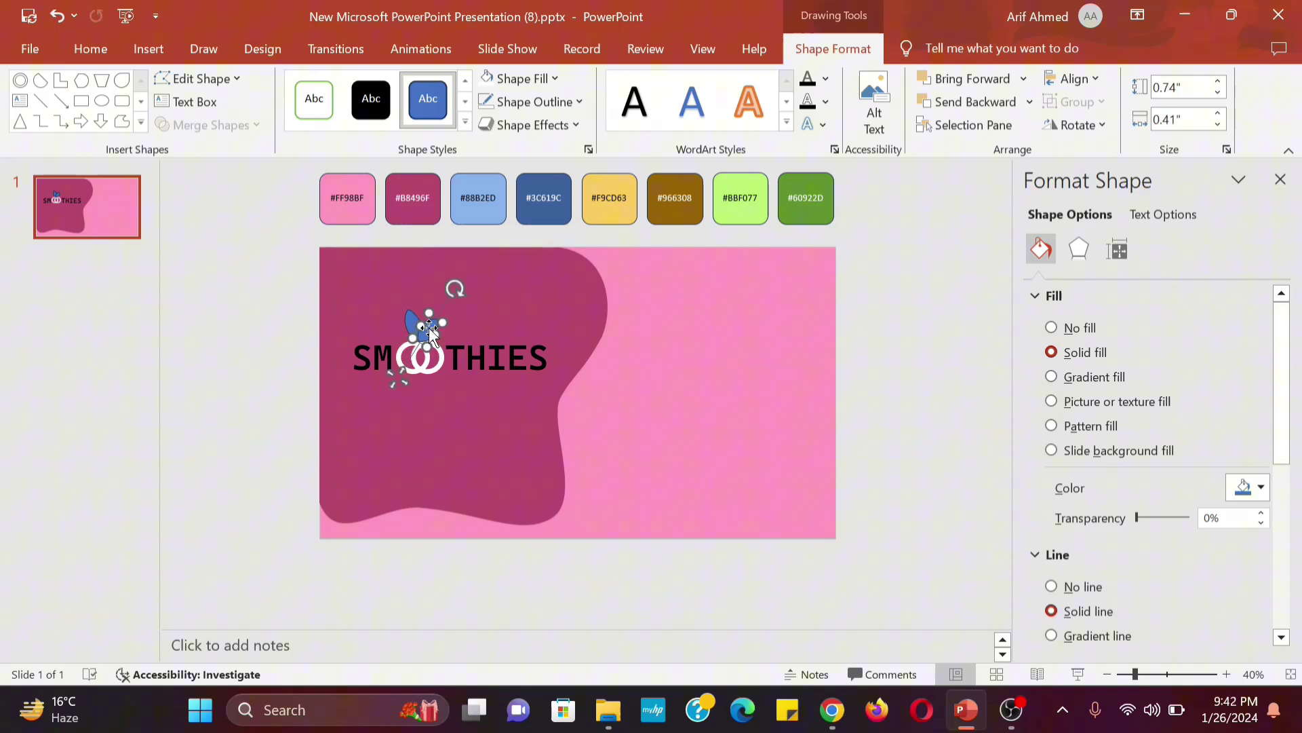
shift+click(407, 316)
click(519, 78)
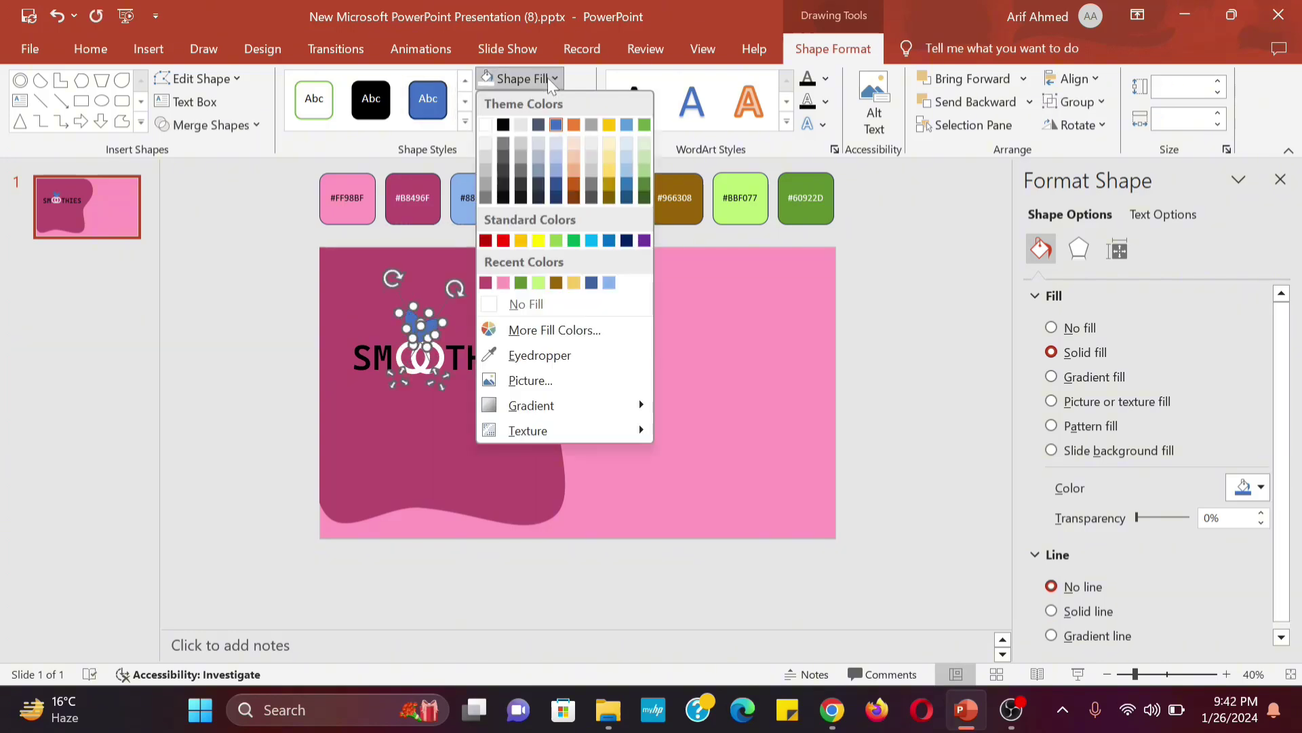
click(512, 284)
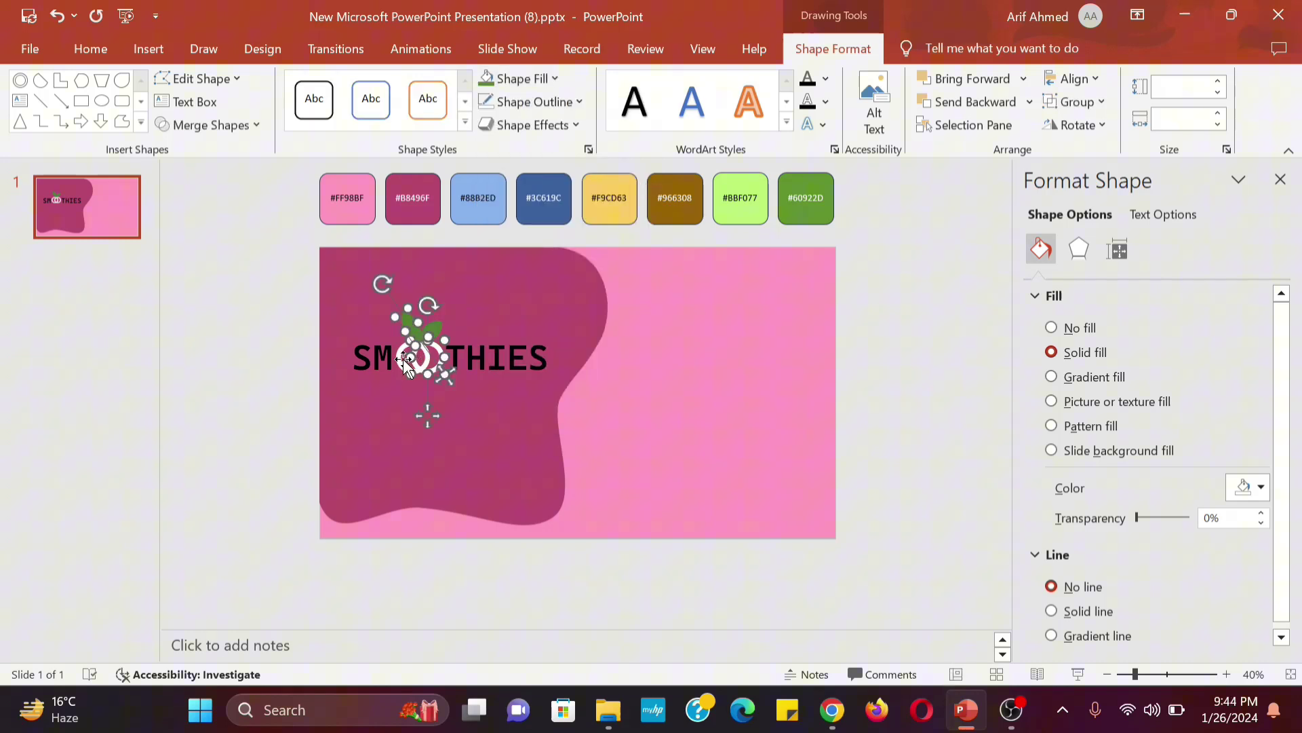
Step: Group the leaves, rings and SMOOTHIES text into one logo and move it
key(ctrl+a)
key(ctrl+z)
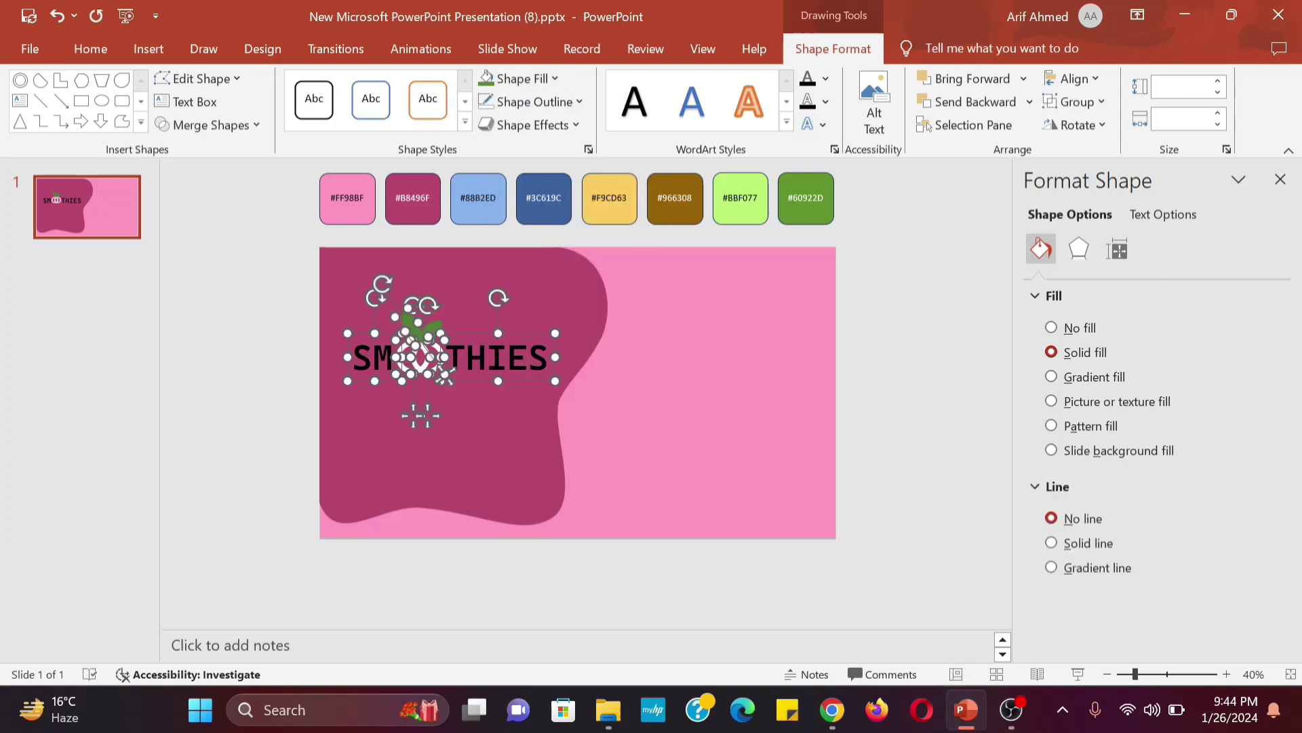
key(ctrl+g)
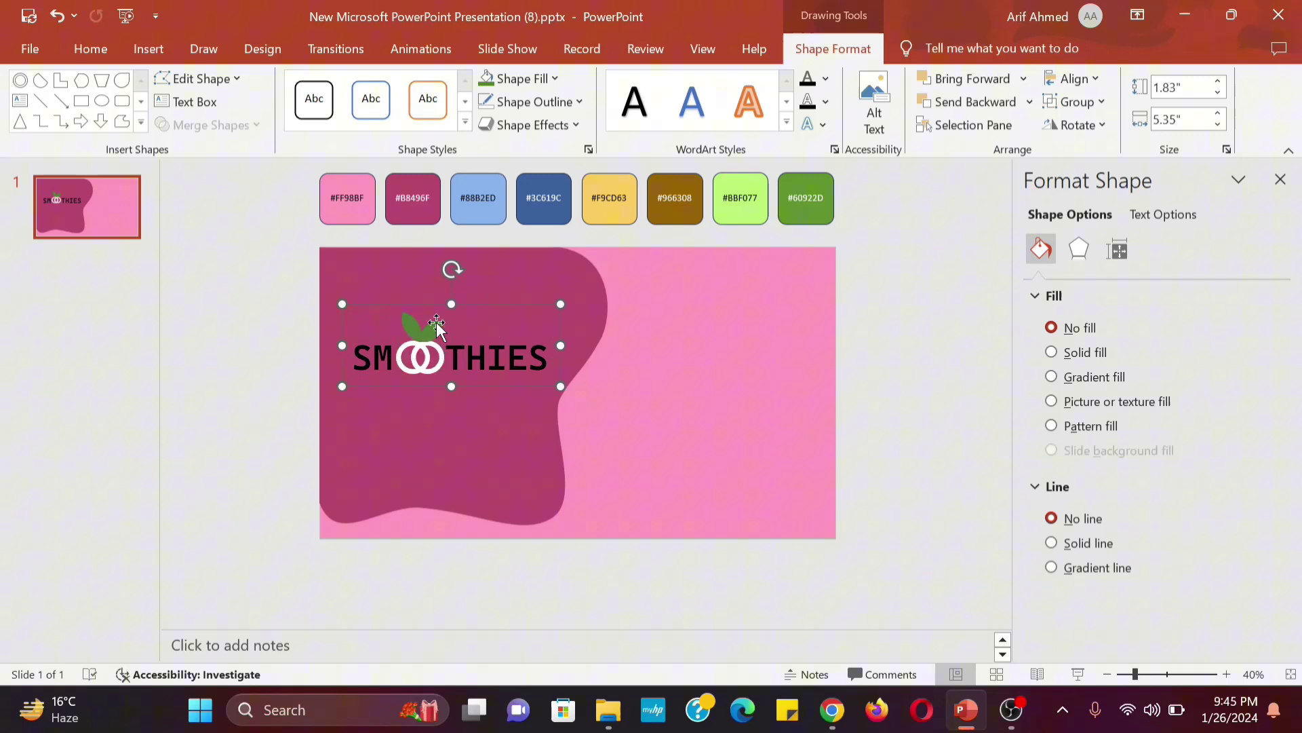
drag(437, 321, 514, 378)
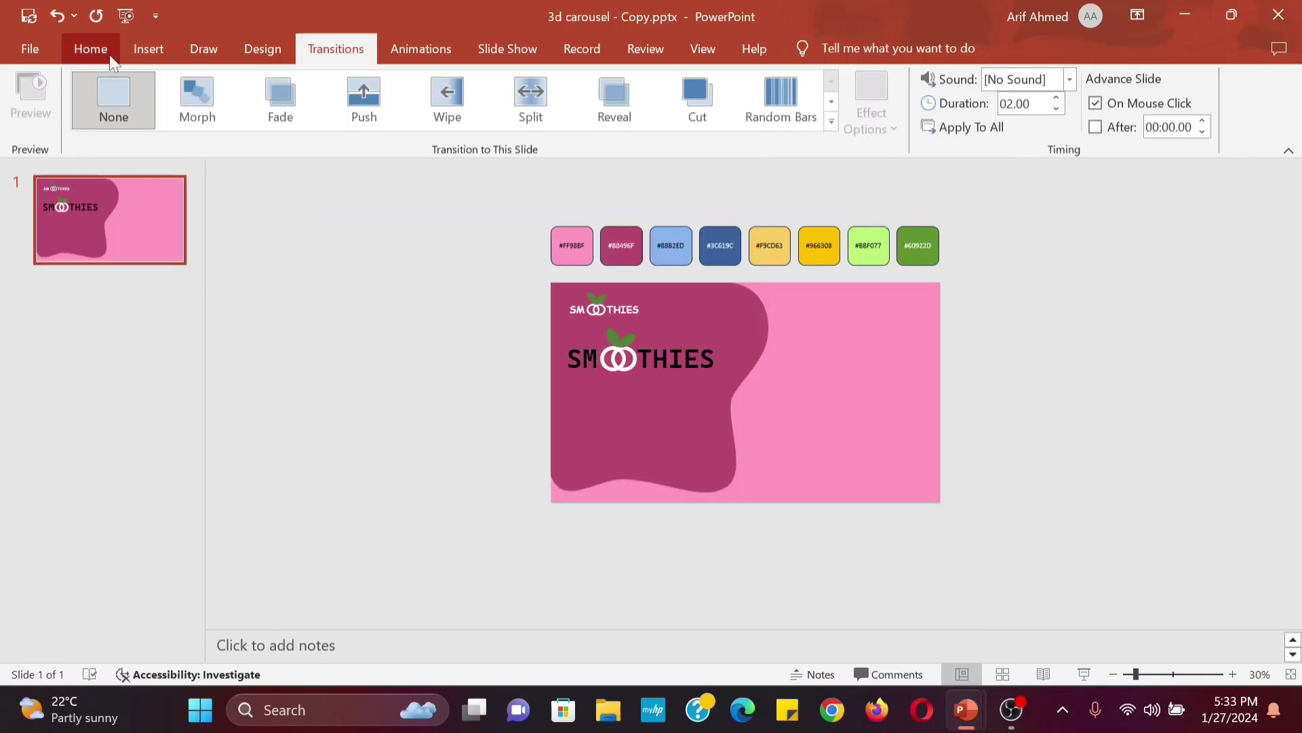
Step: Add a text box under SMOOTHIES containing the pasted description
click(92, 51)
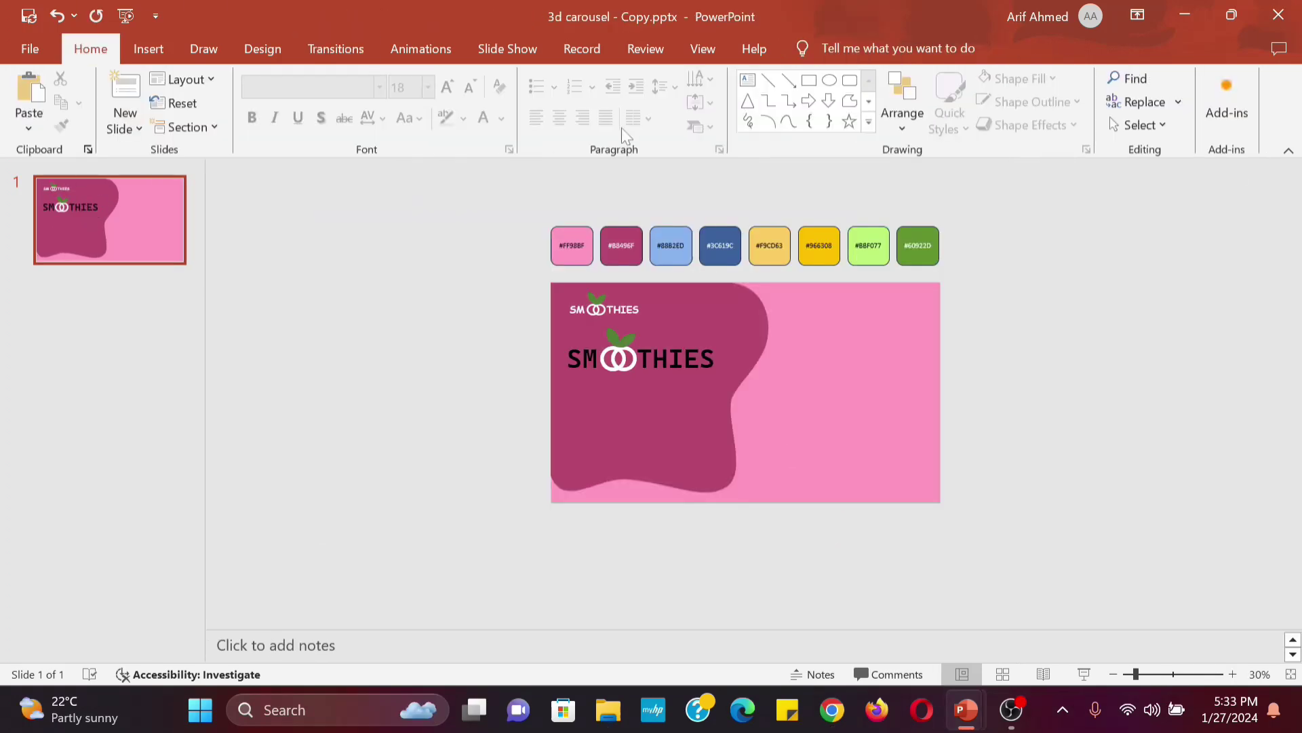
click(747, 80)
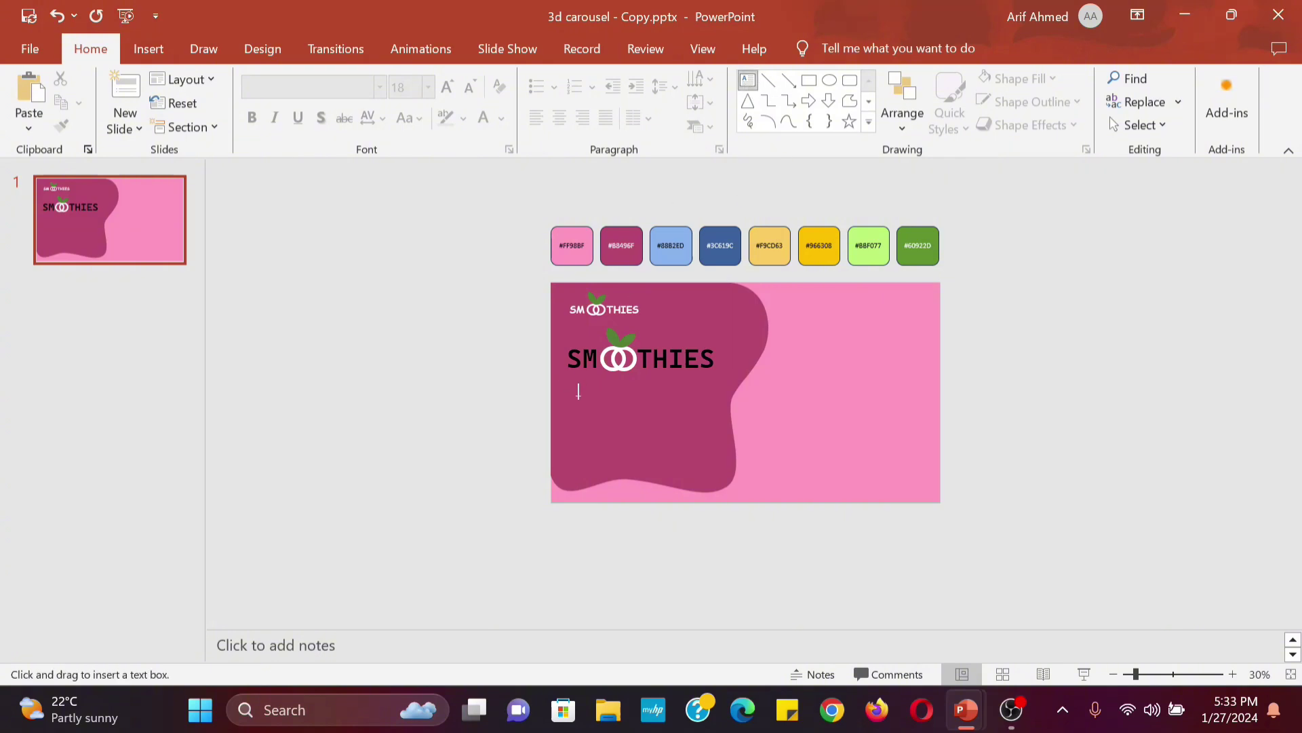
drag(577, 392, 725, 413)
text(Smoothies are healthy, refreshing, and the perfect way to pack extra fruit and veggies into your diet.)
Step: Paste the smoothie-bowl picture and shrink it to a small thumbnail
click(806, 473)
key(ctrl+v)
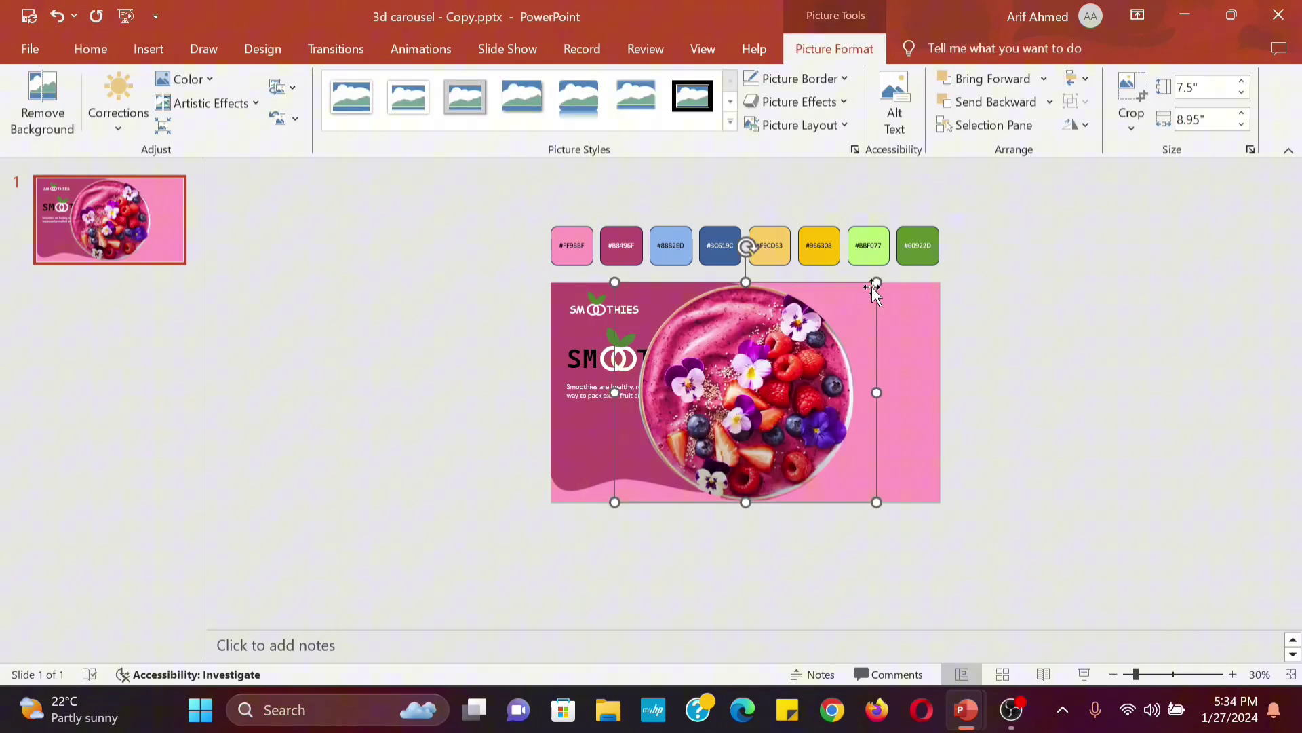
mouse_move(876, 282)
mouse_down()
mouse_move(668, 457)
mouse_move(588, 434)
mouse_up()
Step: Give the bowl thumbnail an Offset: Bottom shadow preset
right_click(587, 434)
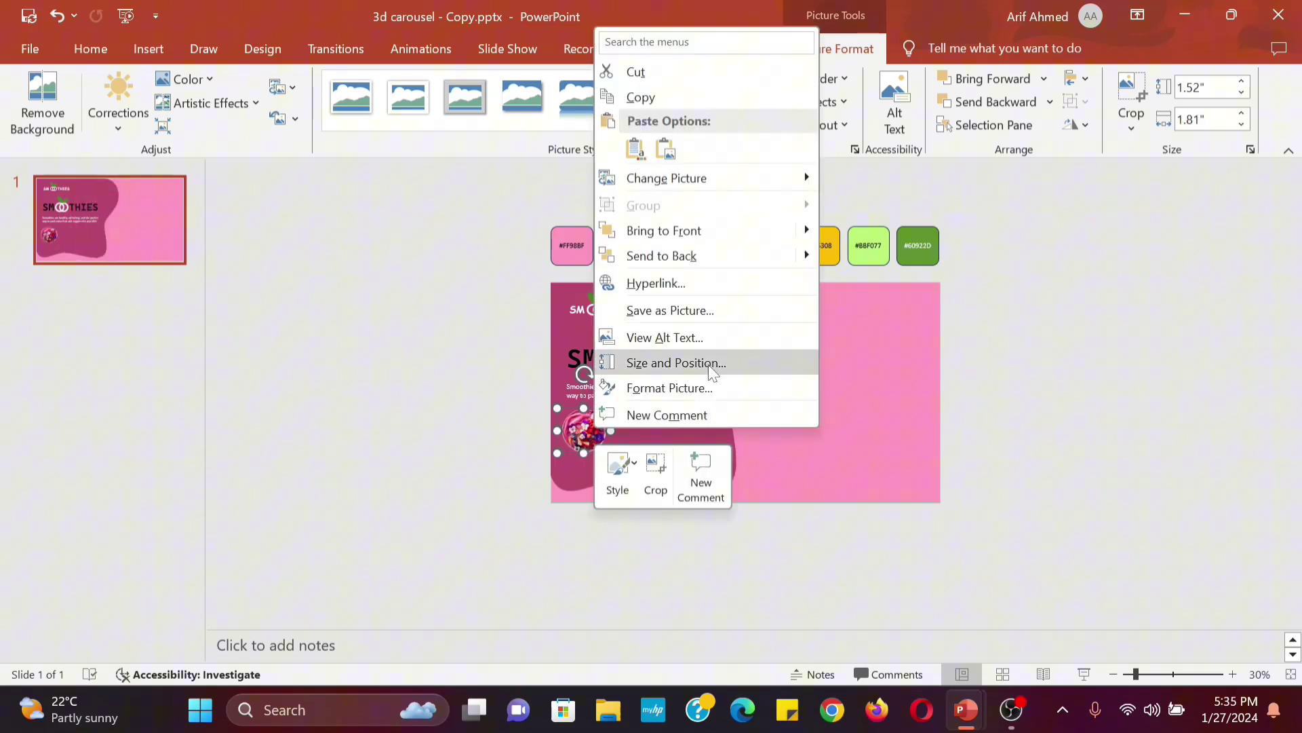
click(702, 388)
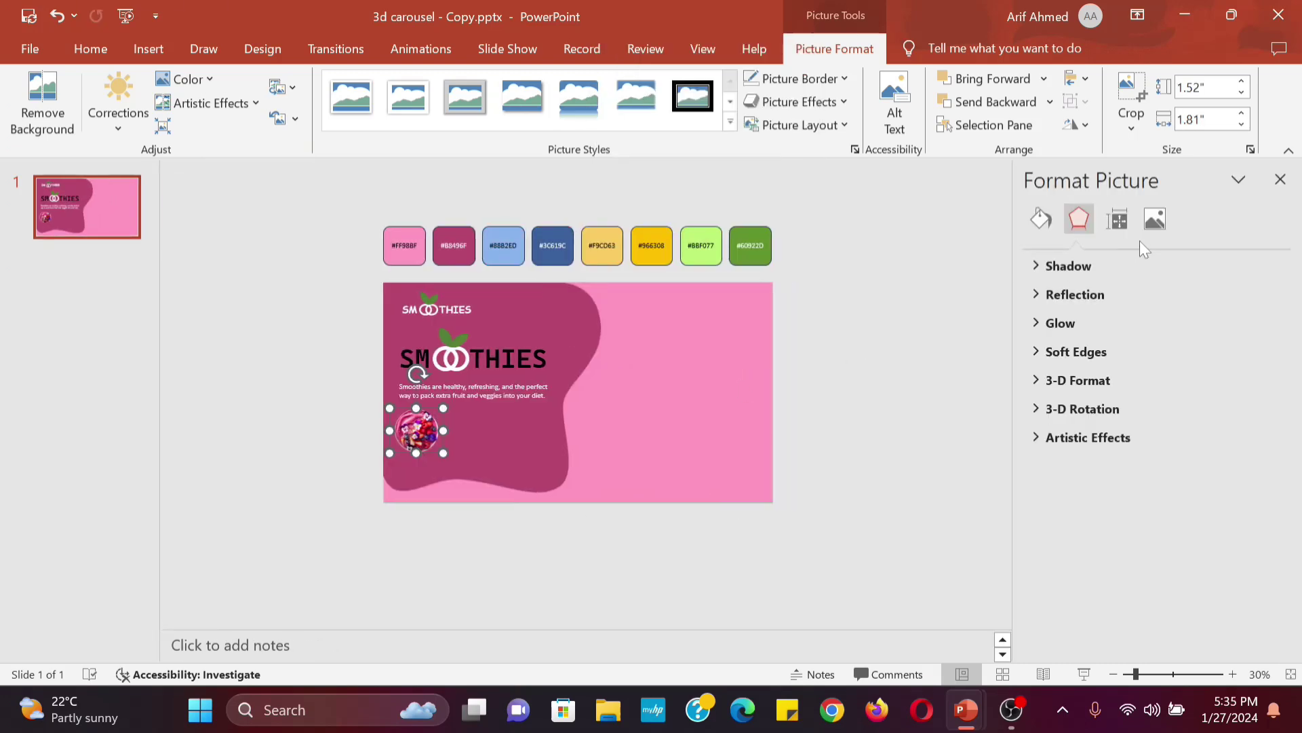
click(1027, 267)
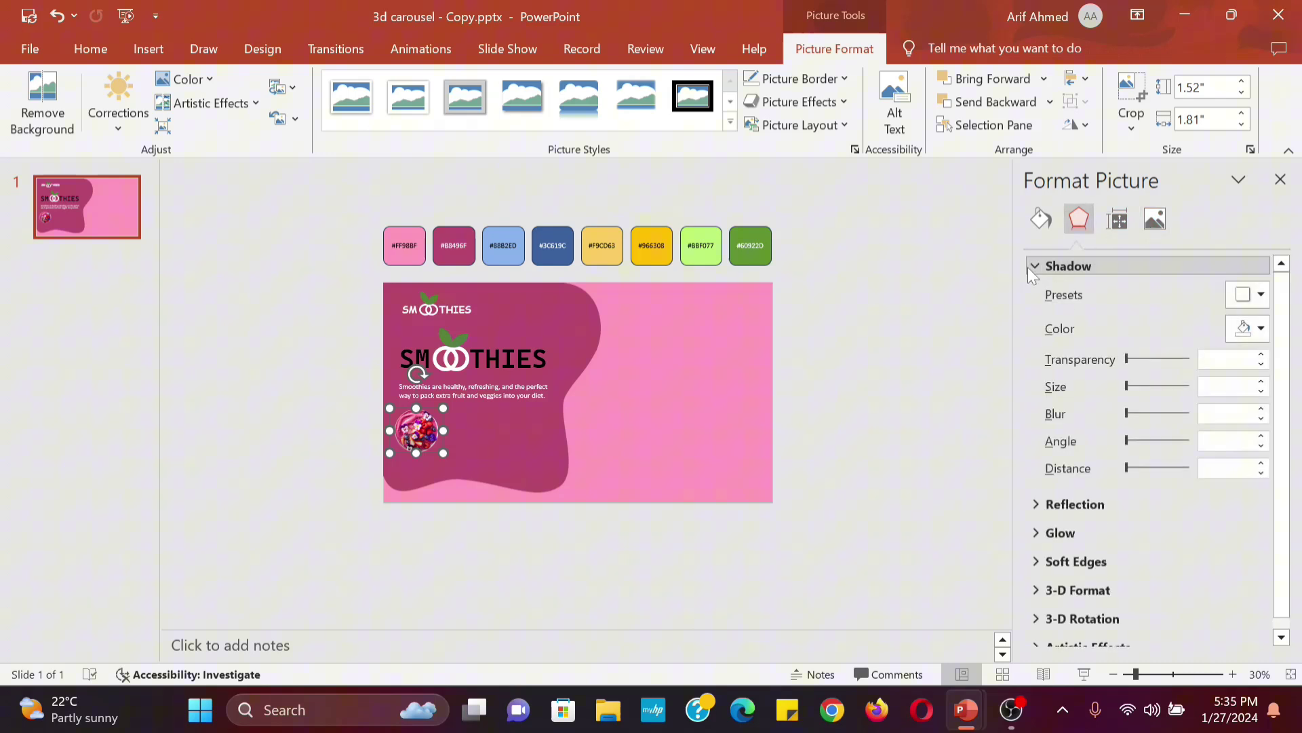
click(1248, 294)
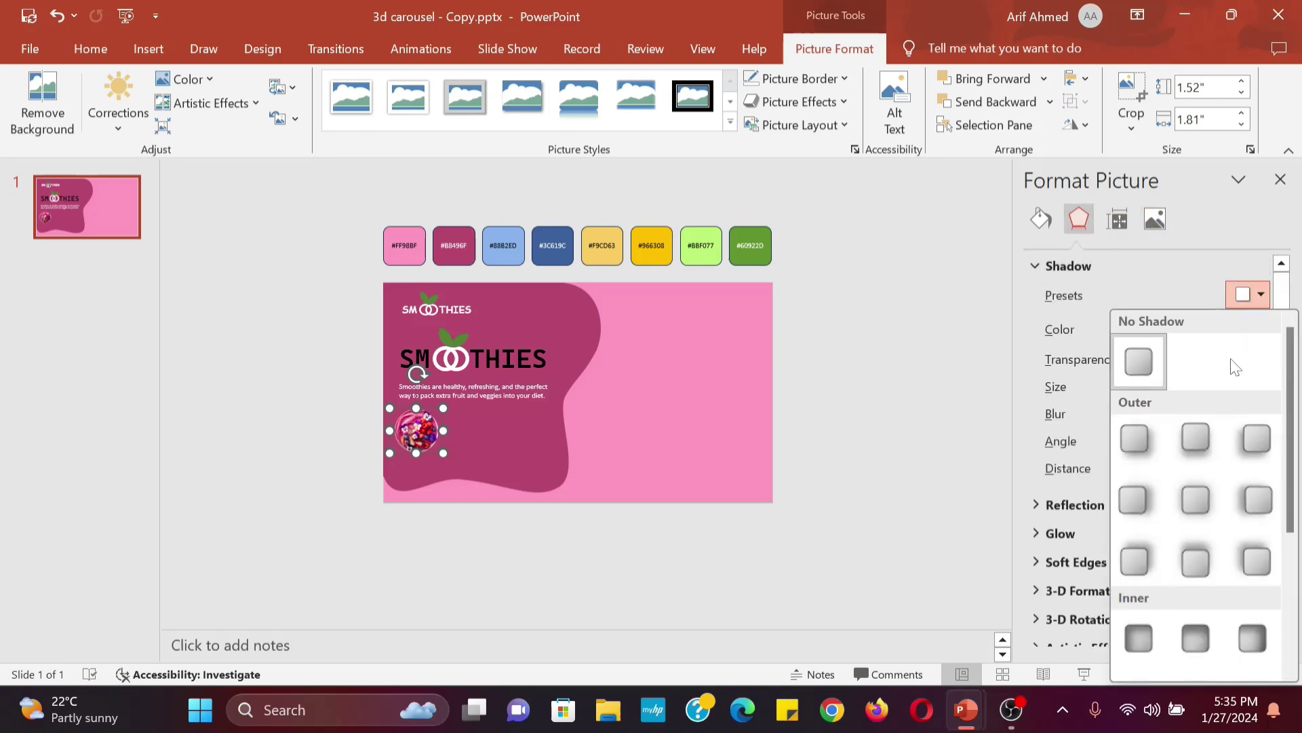
click(1198, 444)
click(861, 457)
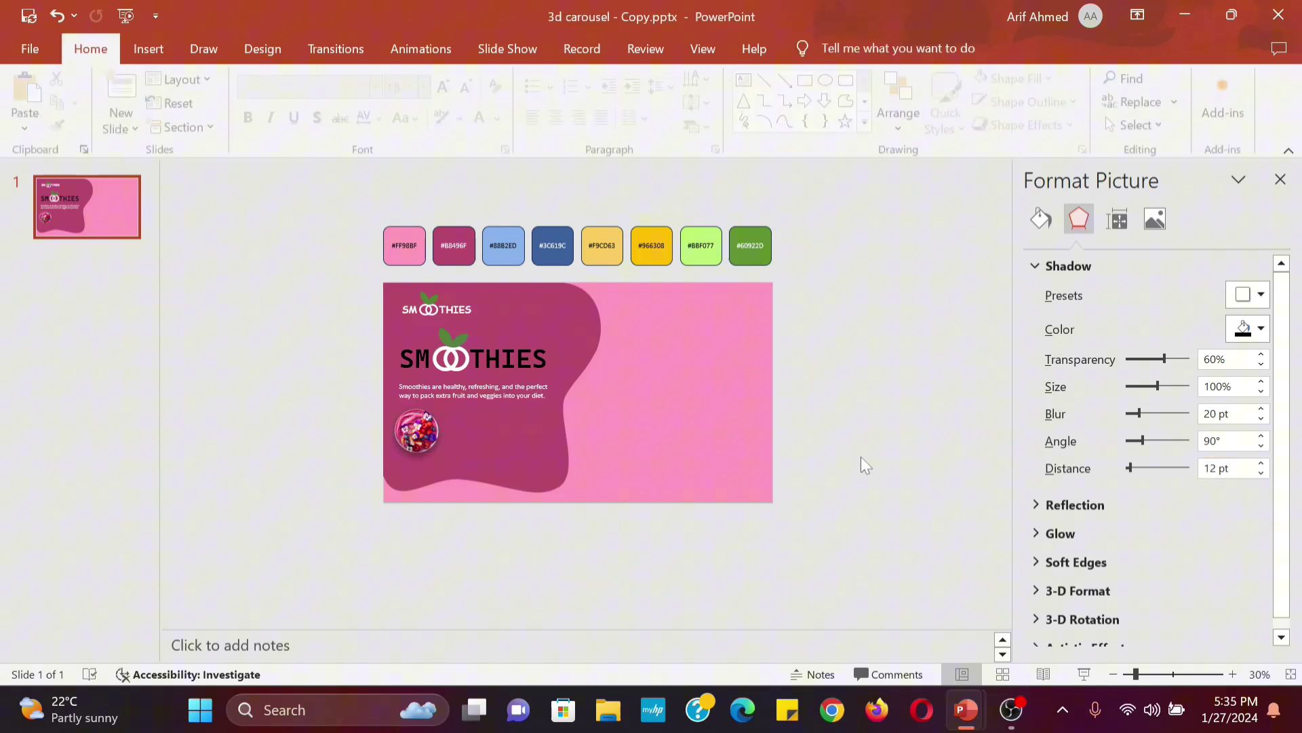
click(502, 497)
Step: Draw a 3 pt white line under the first fruit thumbnail
click(769, 80)
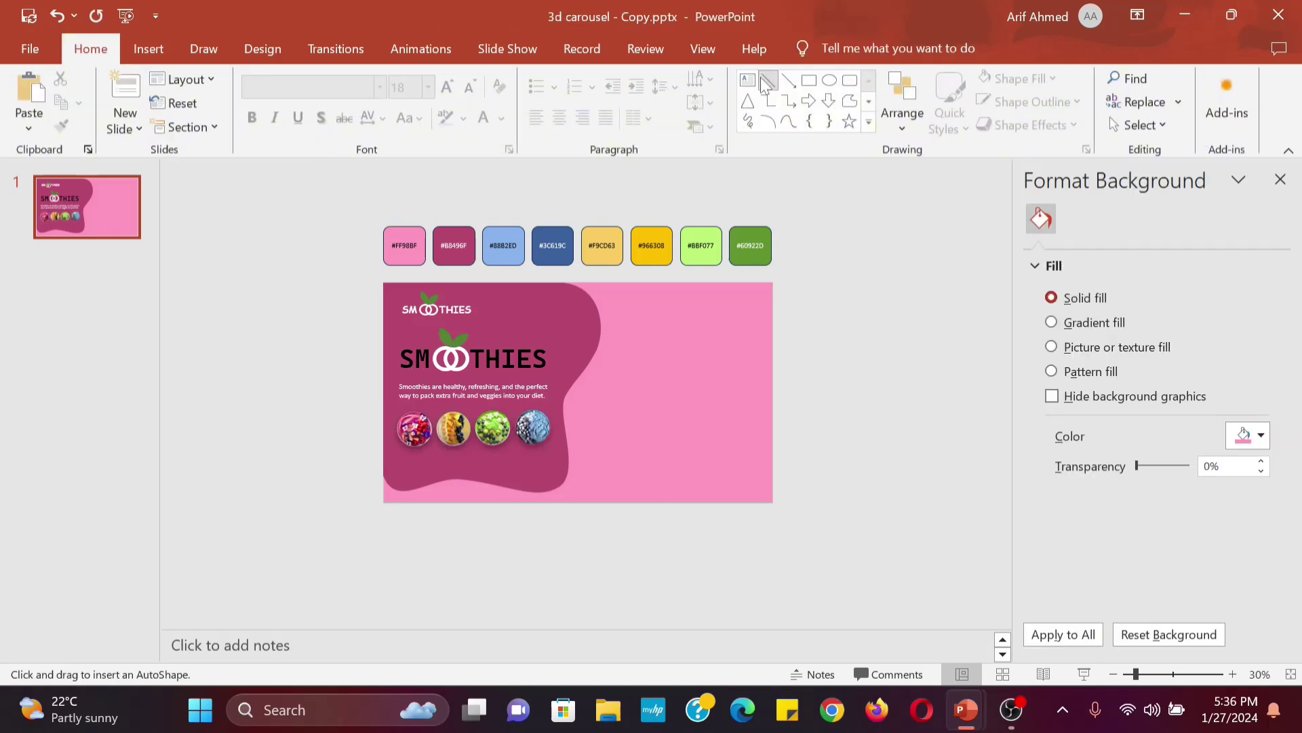
mouse_move(384, 528)
mouse_down()
mouse_move(430, 531)
mouse_move(419, 528)
mouse_up()
click(580, 101)
mouse_move(528, 403)
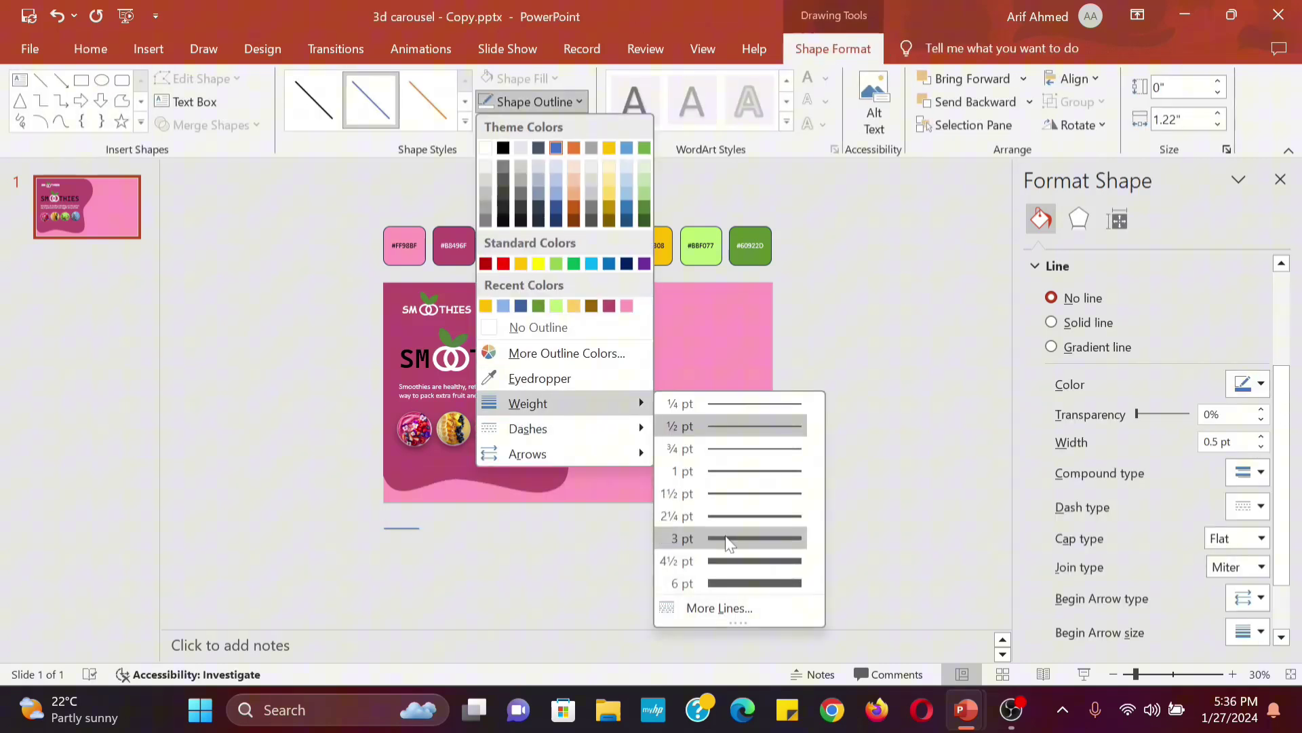
click(726, 538)
click(570, 101)
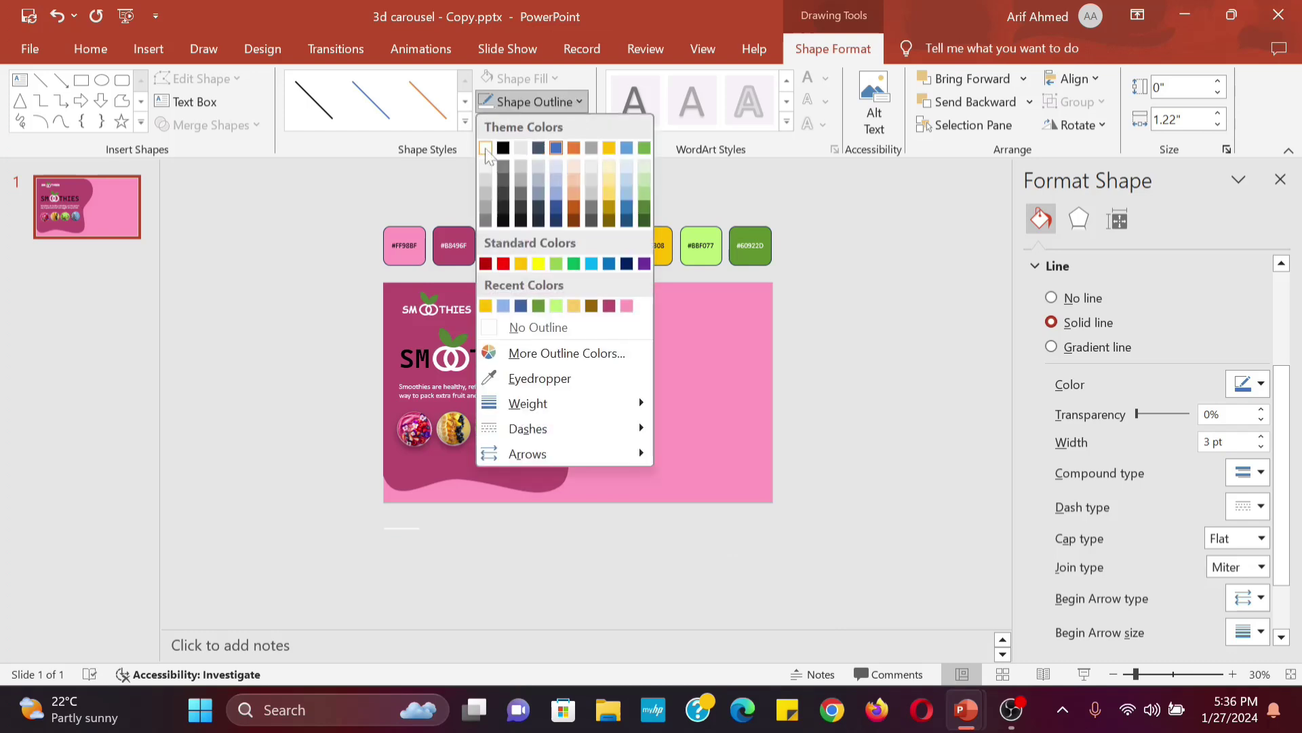
click(569, 102)
drag(409, 530, 416, 460)
click(670, 473)
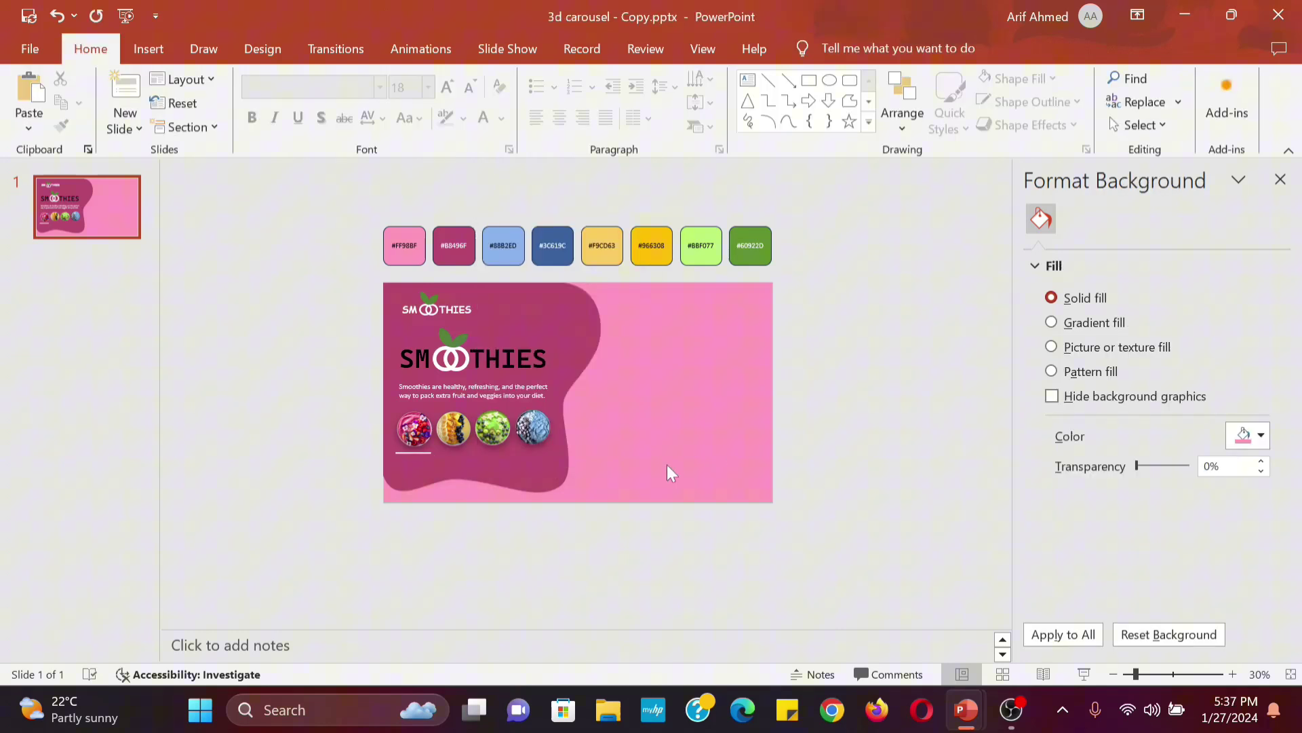
click(829, 81)
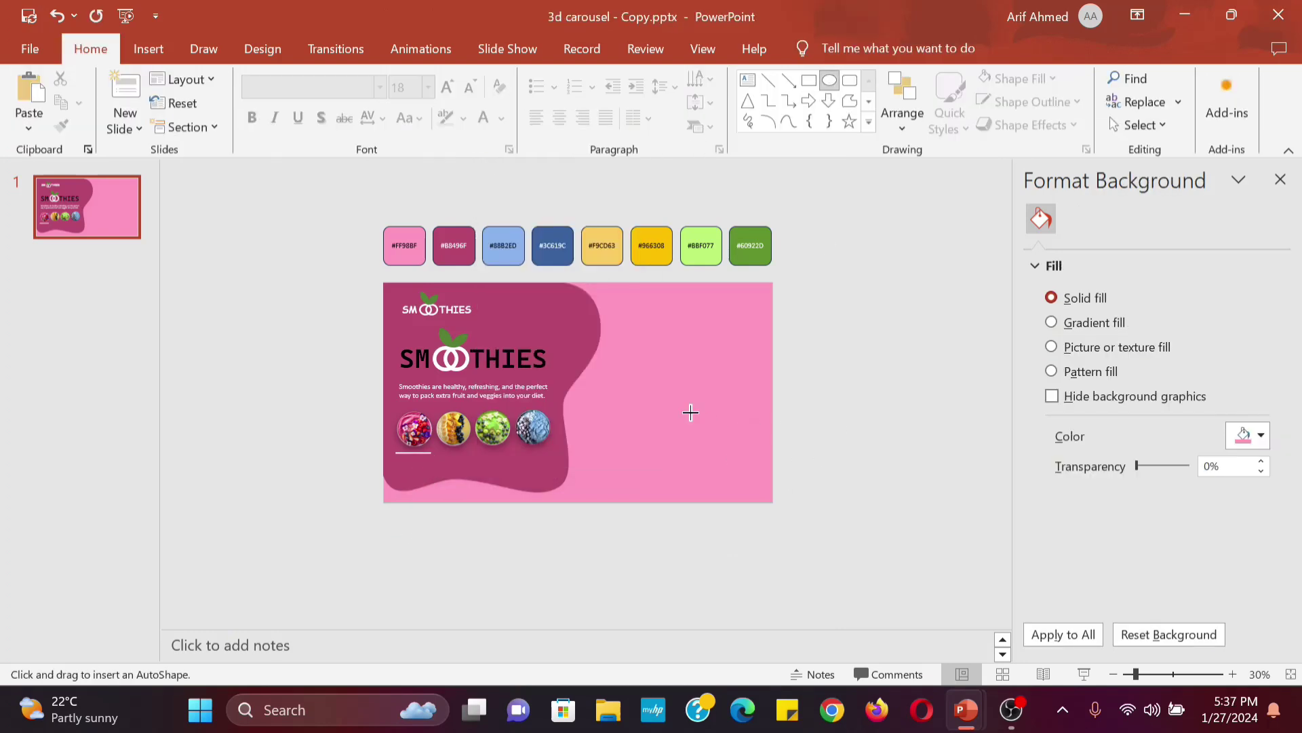
Step: Draw a large dark-pink circle without outline on the slide's right side
drag(690, 412, 933, 617)
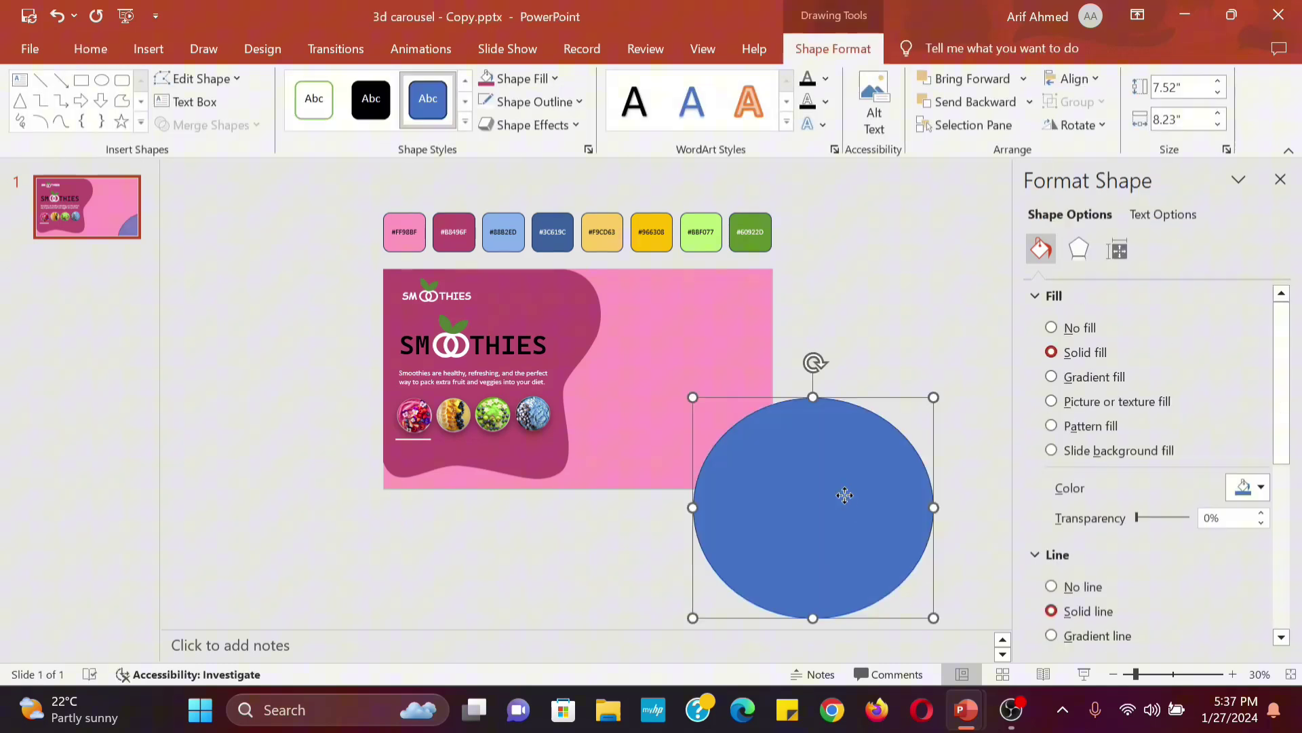
drag(844, 496, 795, 417)
drag(882, 540, 938, 617)
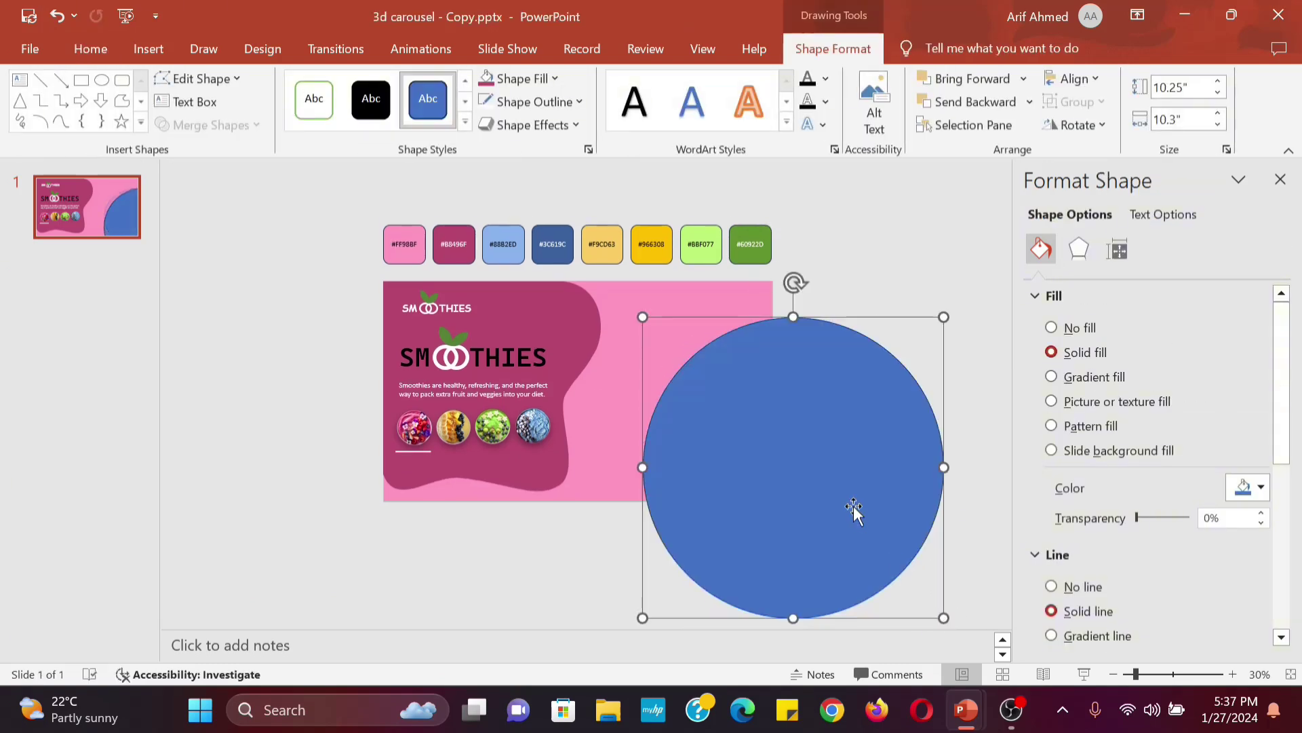
click(554, 78)
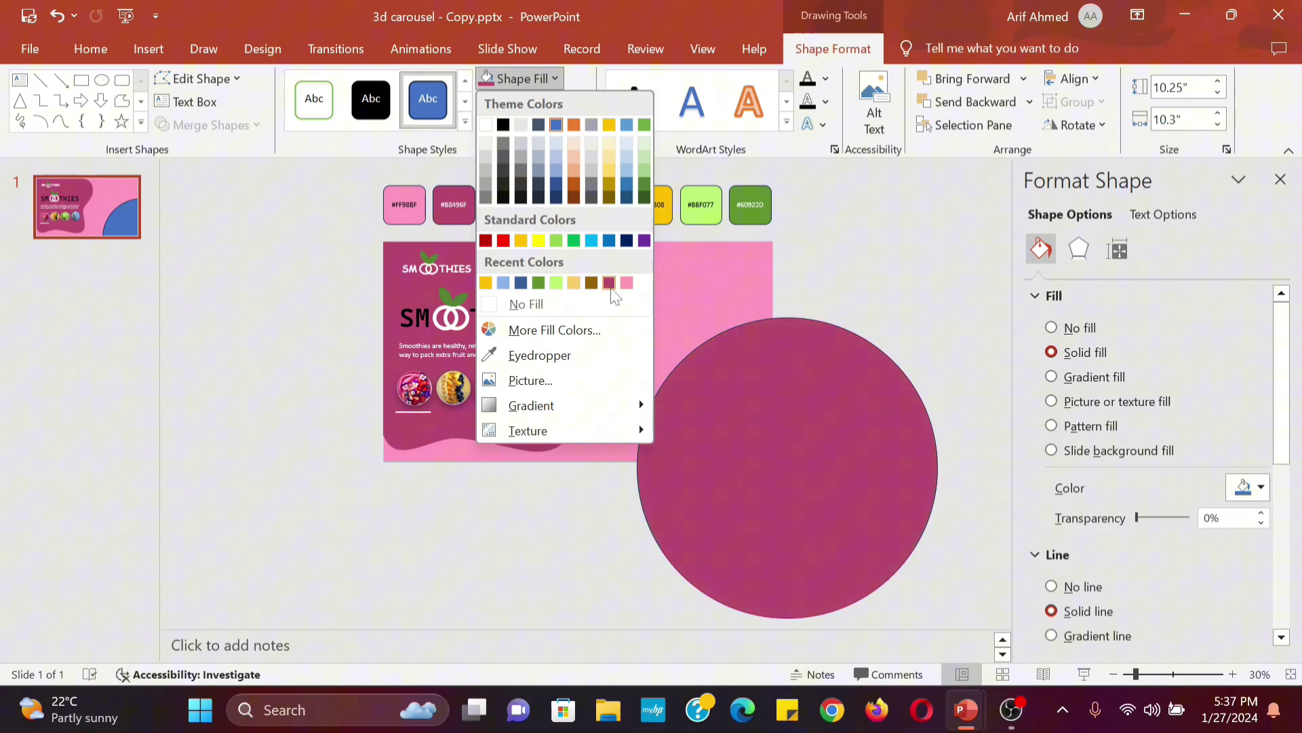
click(429, 282)
click(582, 101)
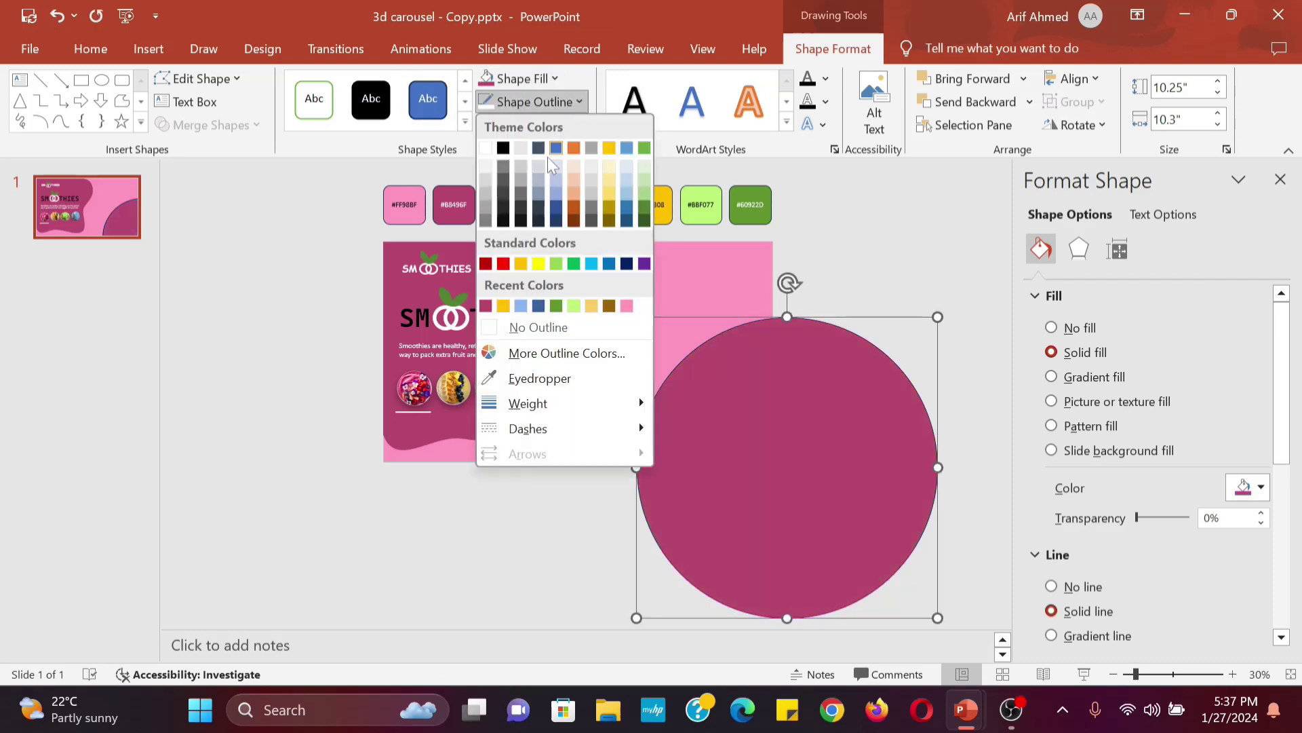
click(528, 325)
Step: Paste a bowl picture, resize it, and apply an outer shadow preset
key(ctrl+v)
drag(555, 328, 689, 371)
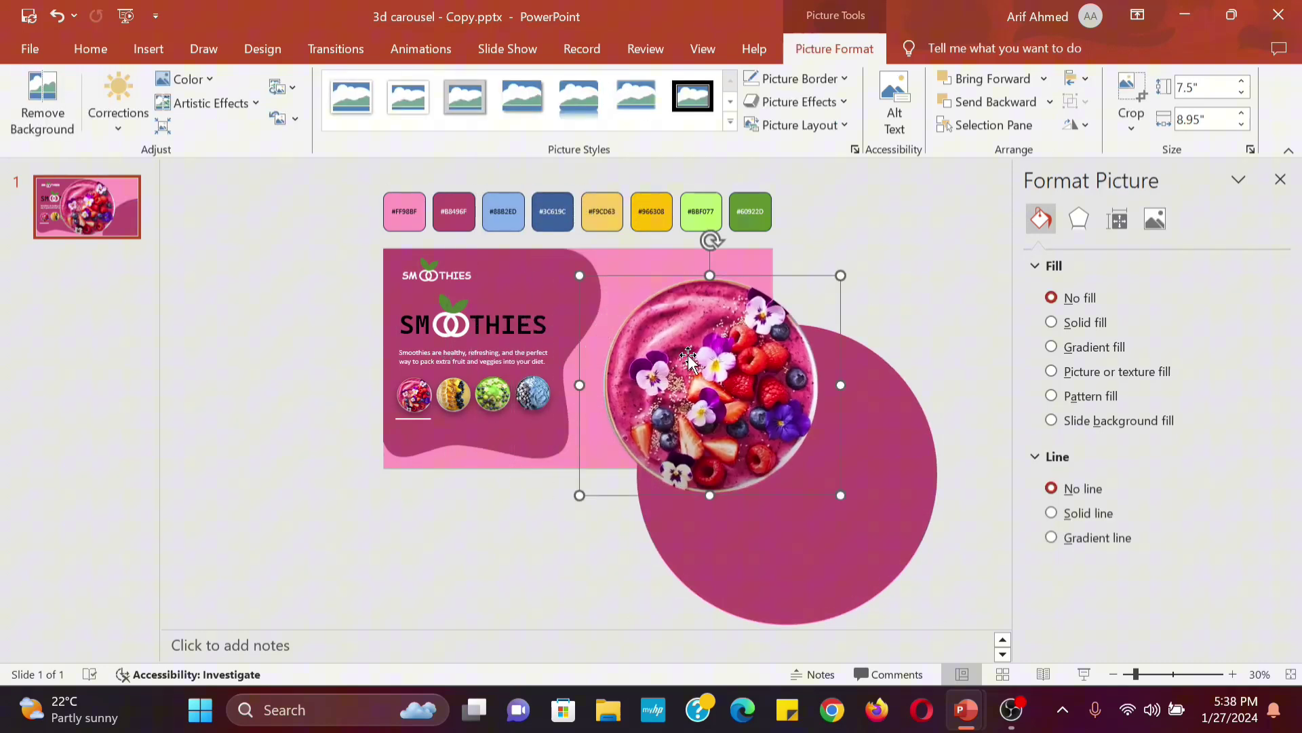
drag(843, 495, 778, 456)
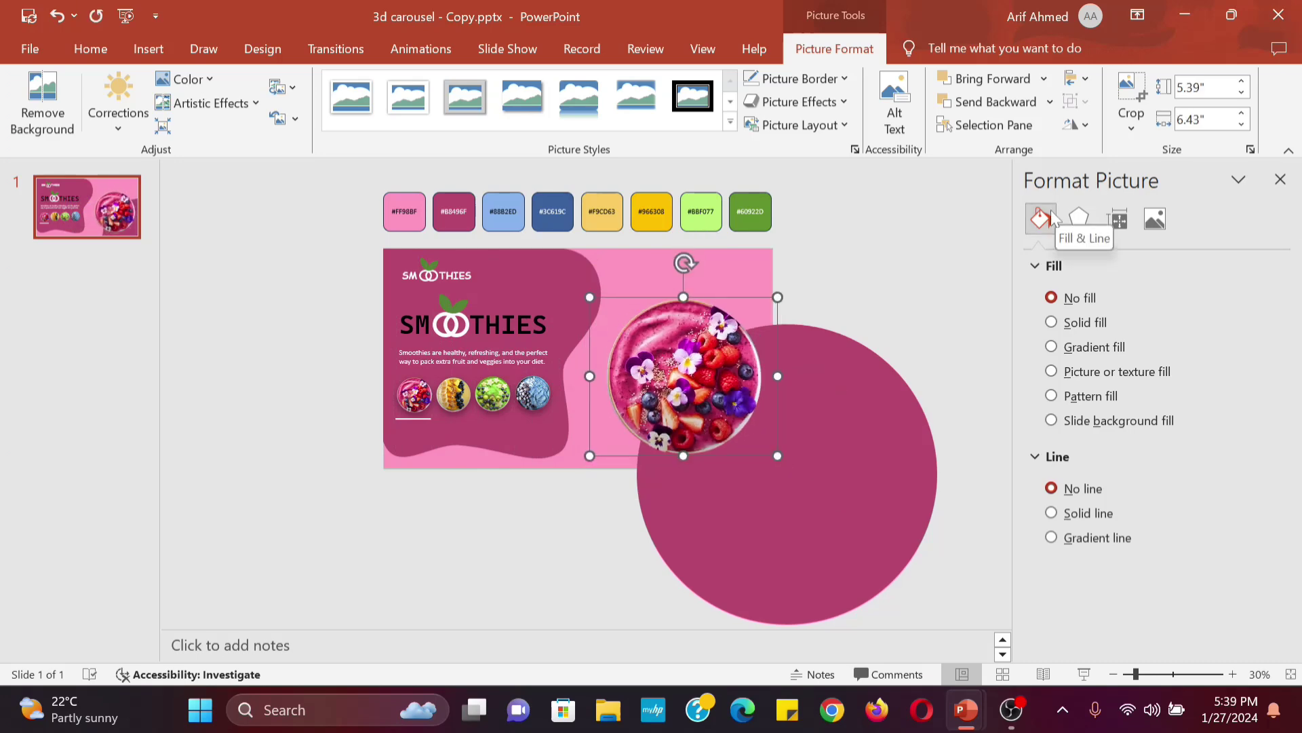
click(1080, 218)
click(1248, 299)
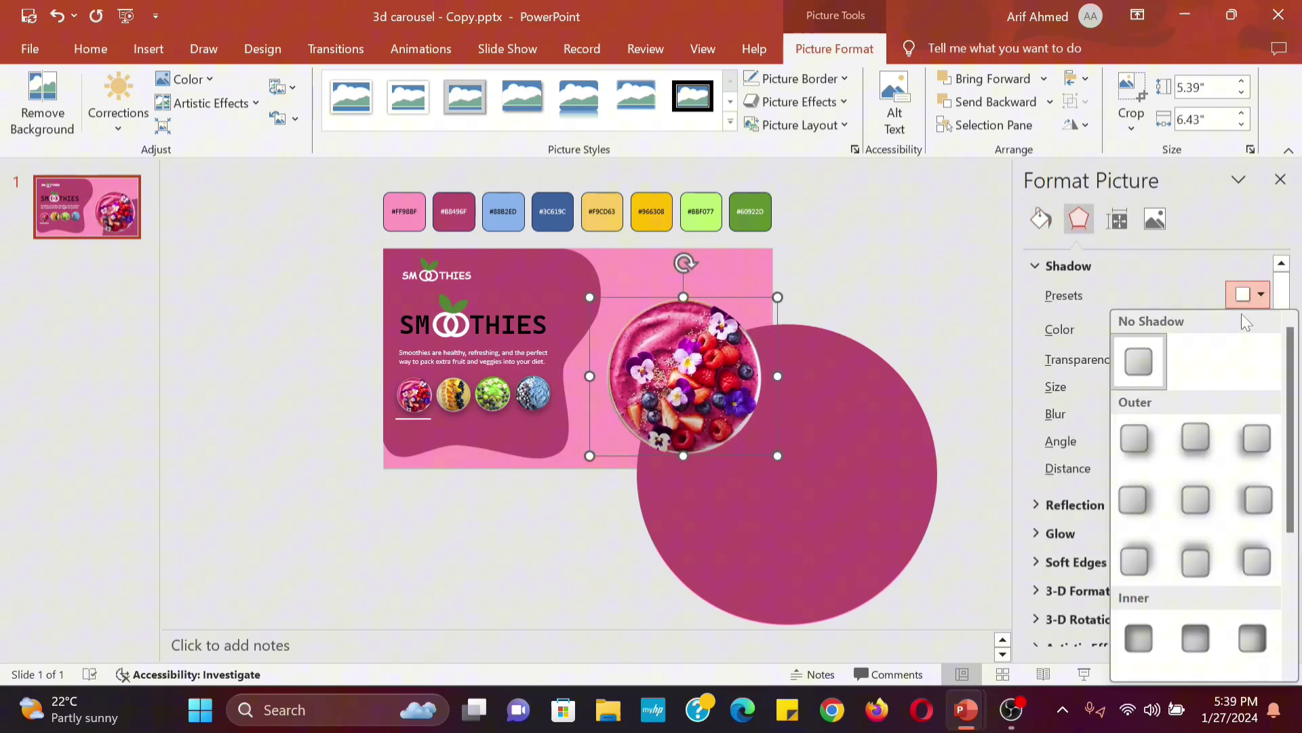
click(1134, 439)
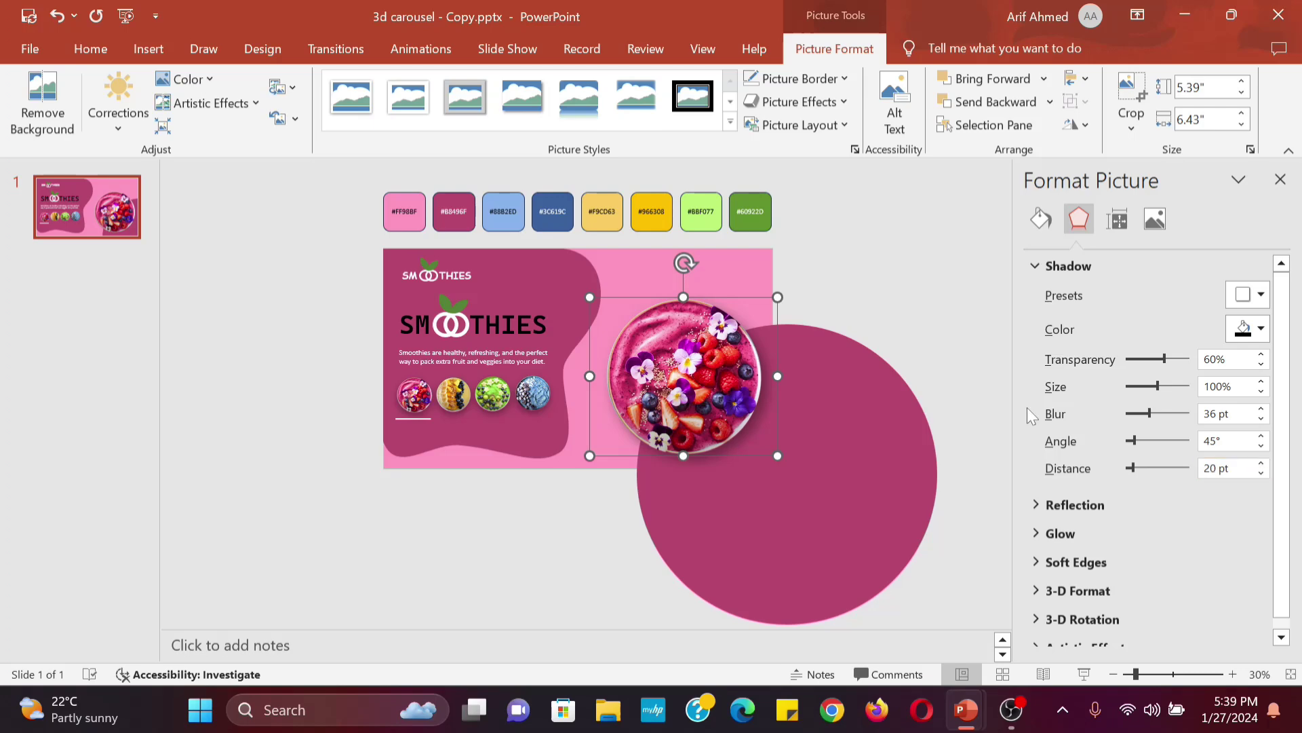
Step: Select the four bowl pictures together with the magenta centre circle
click(948, 379)
click(696, 395)
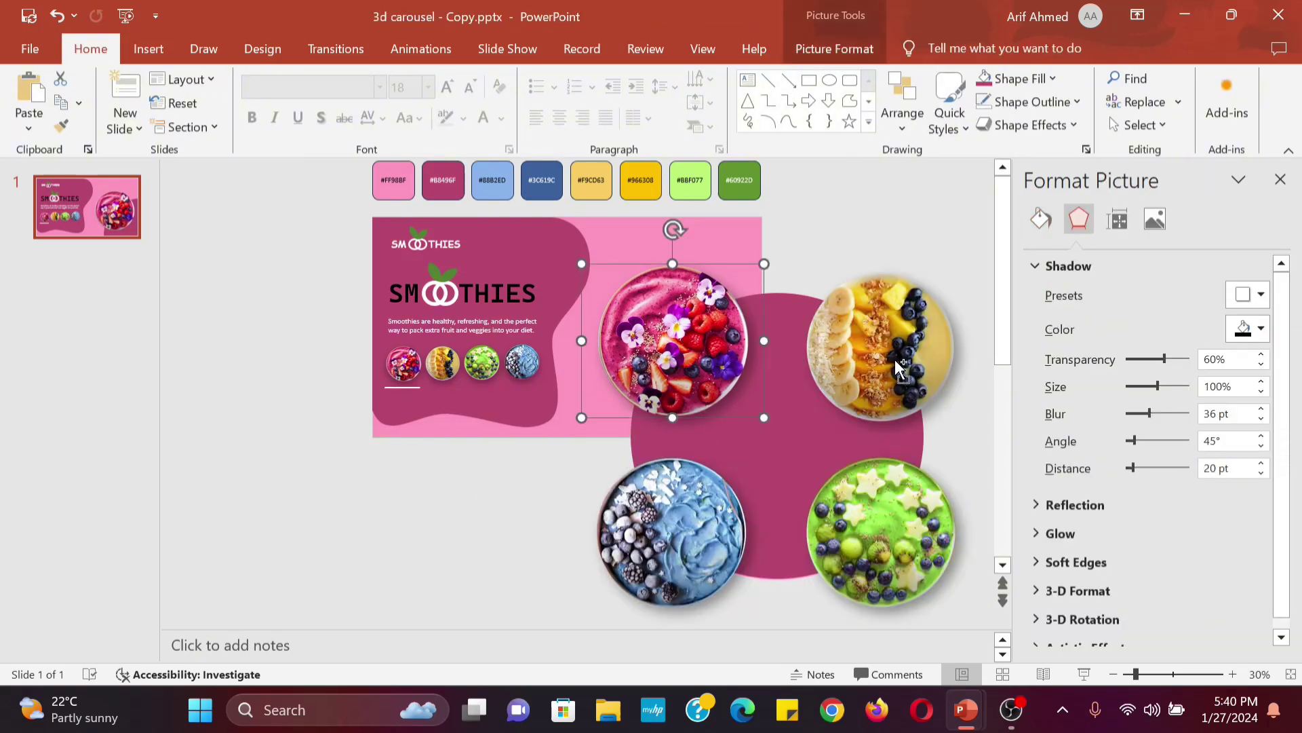
shift+click(894, 360)
shift+click(885, 524)
shift+click(719, 520)
shift+click(792, 445)
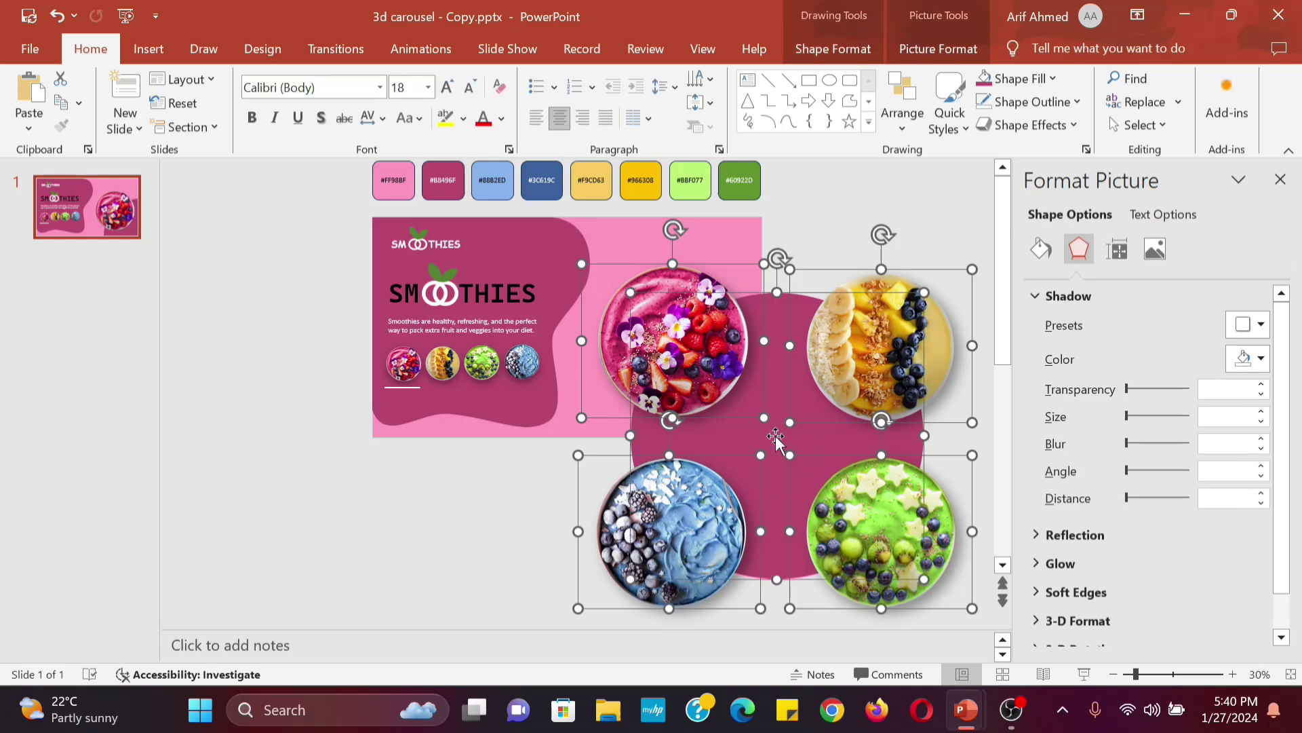
right_click(792, 444)
Step: Group the bowls with the circle and duplicate slide 1 as slide 2
click(1050, 215)
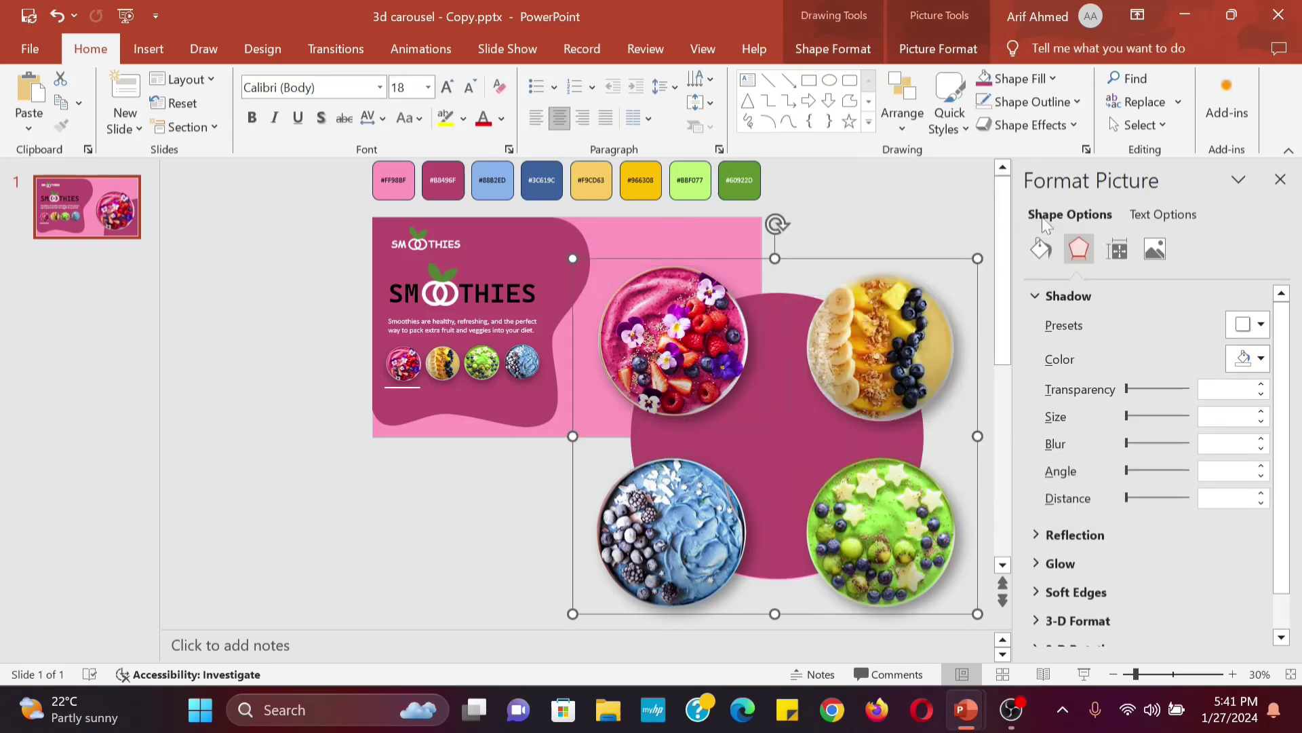
click(476, 538)
click(74, 226)
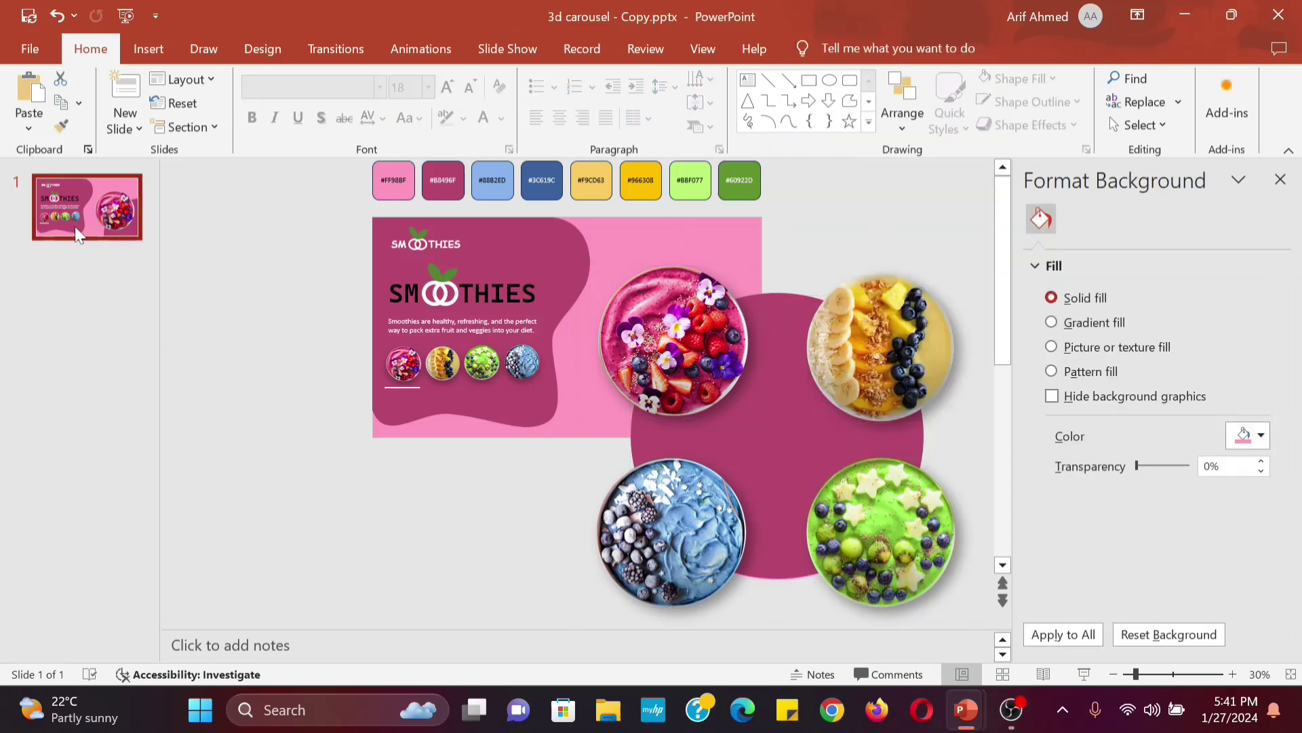
key(Return)
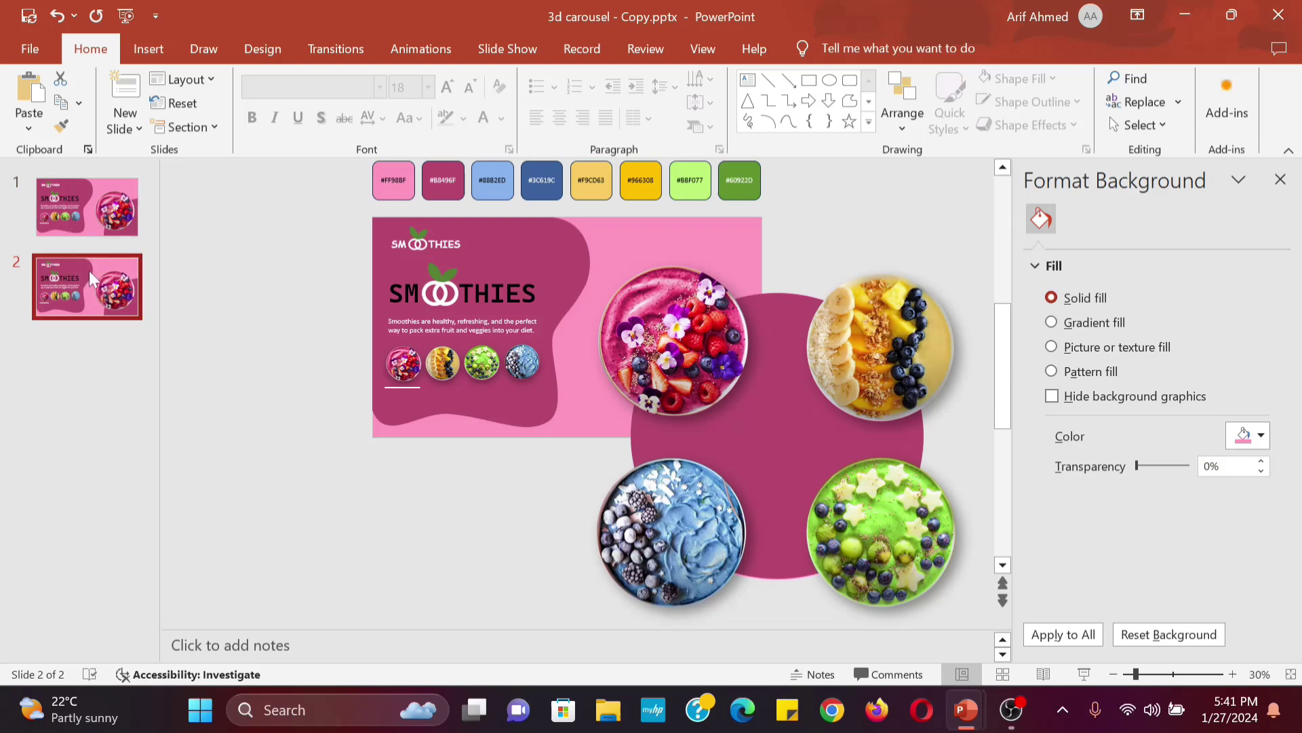
Step: On slide 2, move the white underline beneath the second thumbnail
click(407, 386)
key(Right)
key(Right)
key(Right)
key(Right)
key(Right)
key(Right)
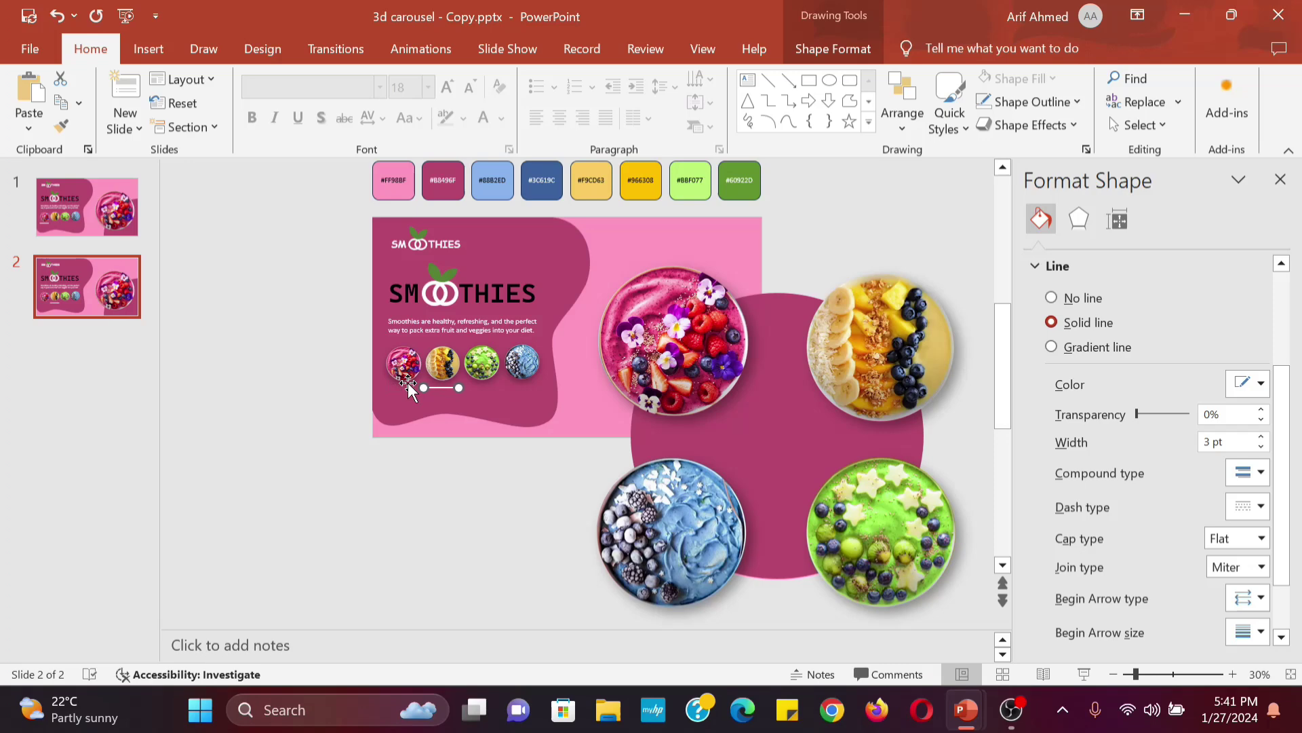
click(495, 524)
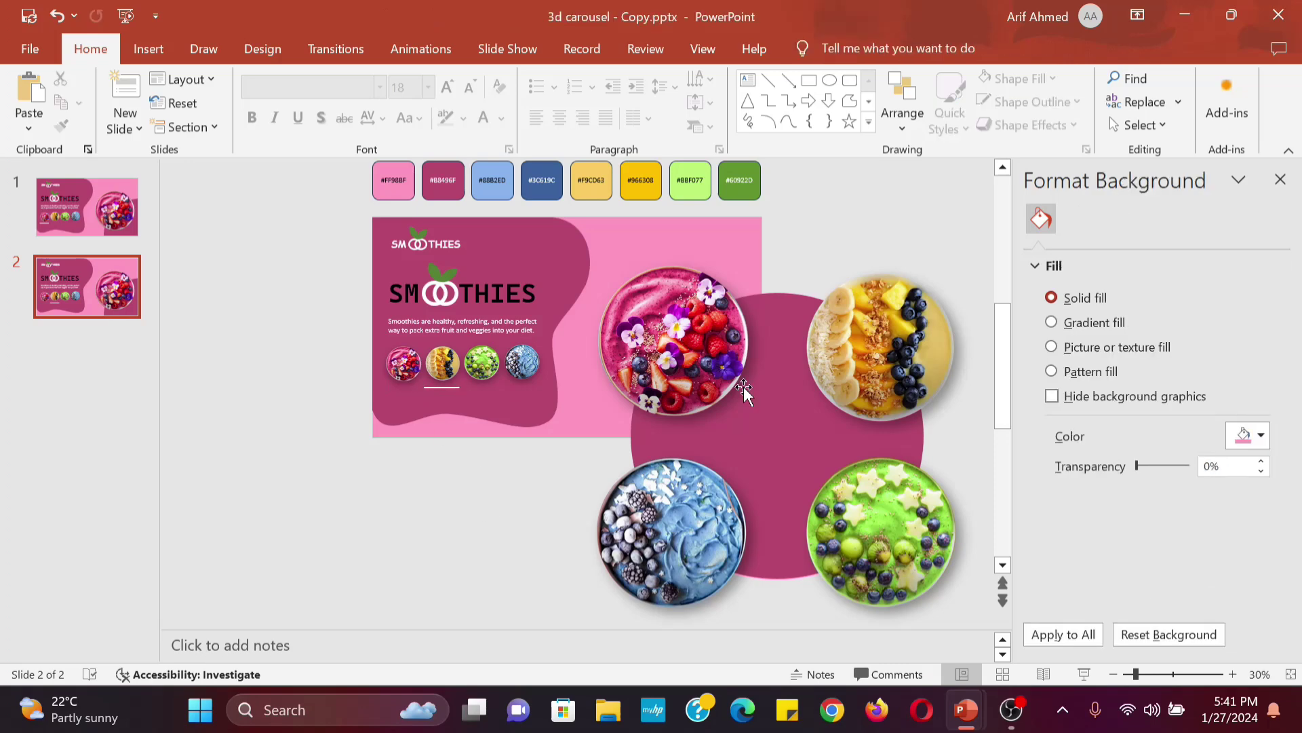
Step: Rotate the bowl group 90° counter-clockwise so the mango bowl sits top-left
click(744, 386)
drag(773, 221, 356, 394)
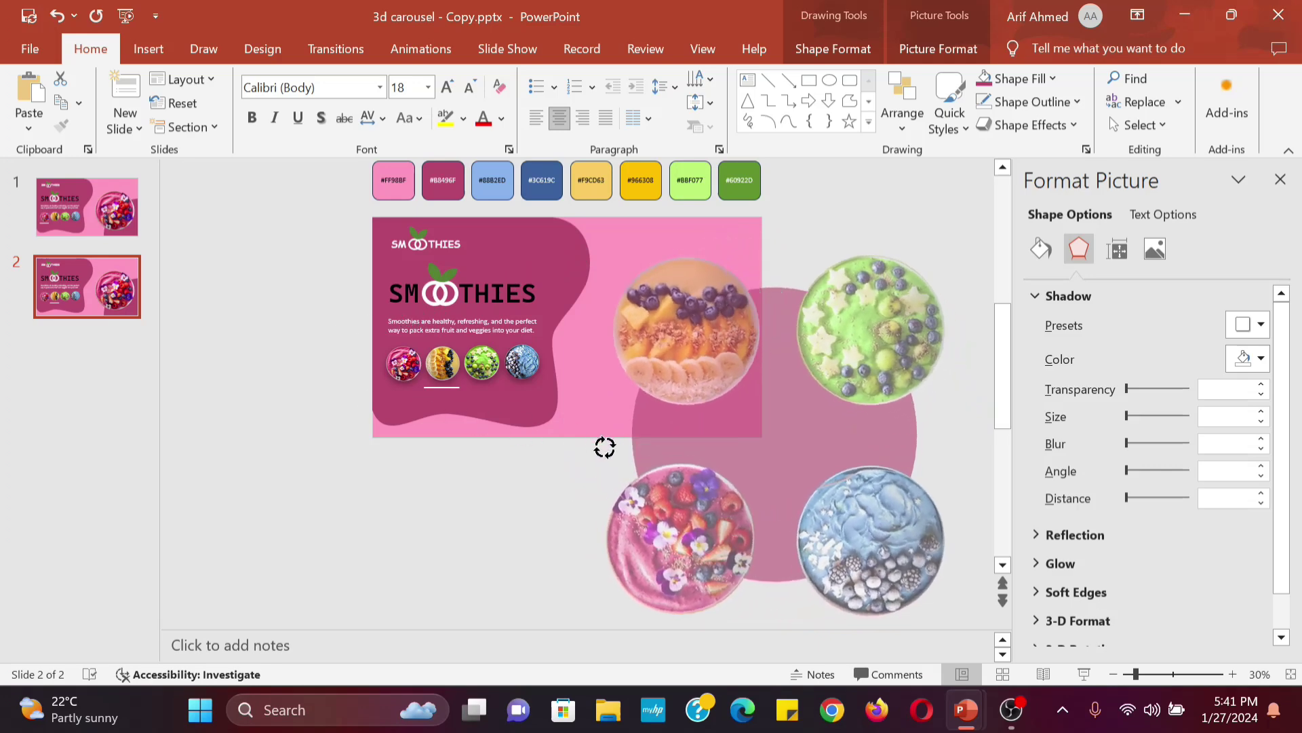
mouse_move(356, 394)
mouse_down()
mouse_move(620, 457)
mouse_move(573, 461)
mouse_up()
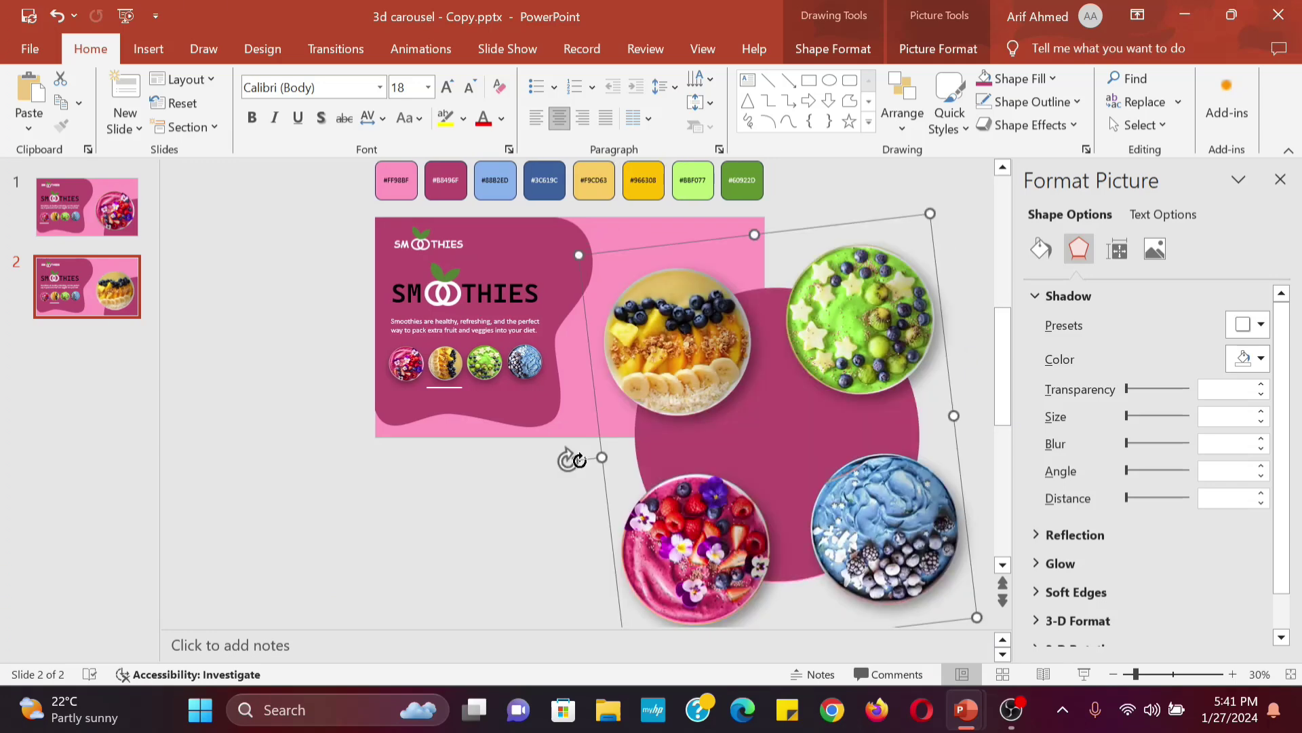
Step: Fill slide 2's centre circle and left text panel yellow
click(786, 451)
click(1042, 250)
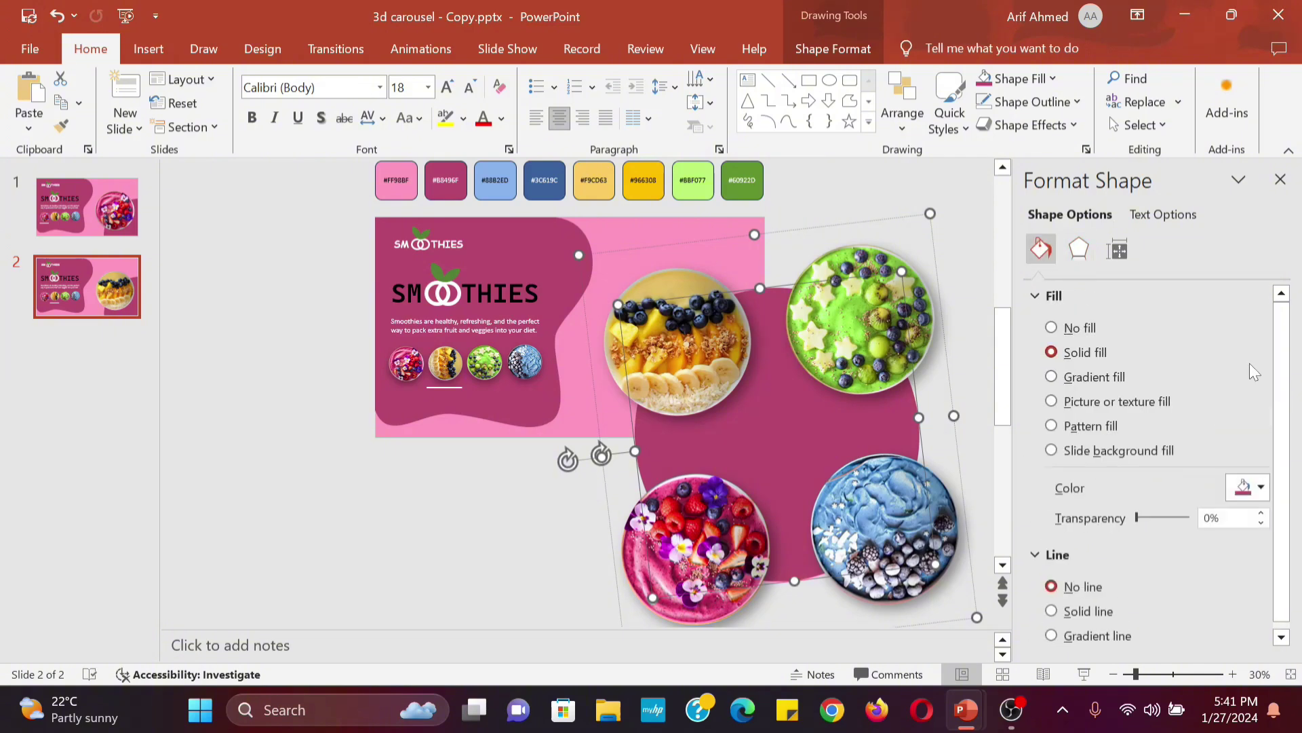
click(1260, 487)
click(1148, 409)
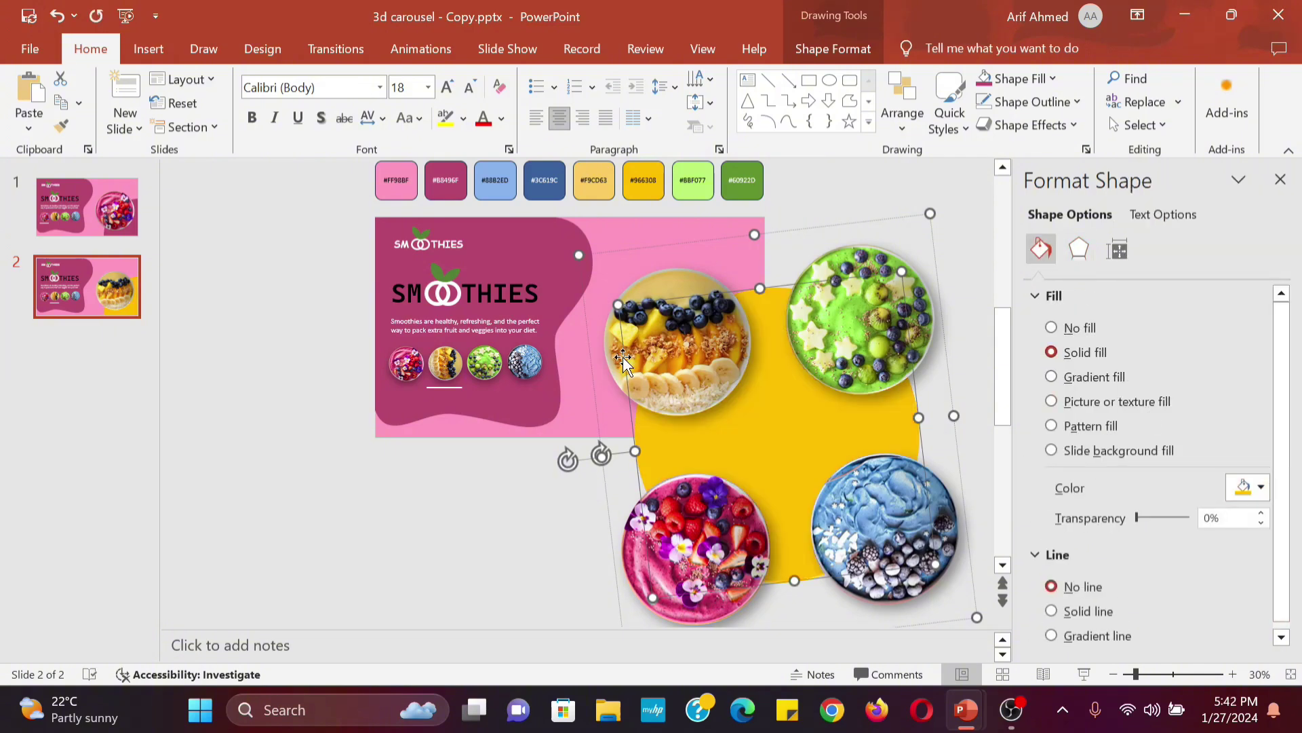
click(524, 392)
click(1245, 498)
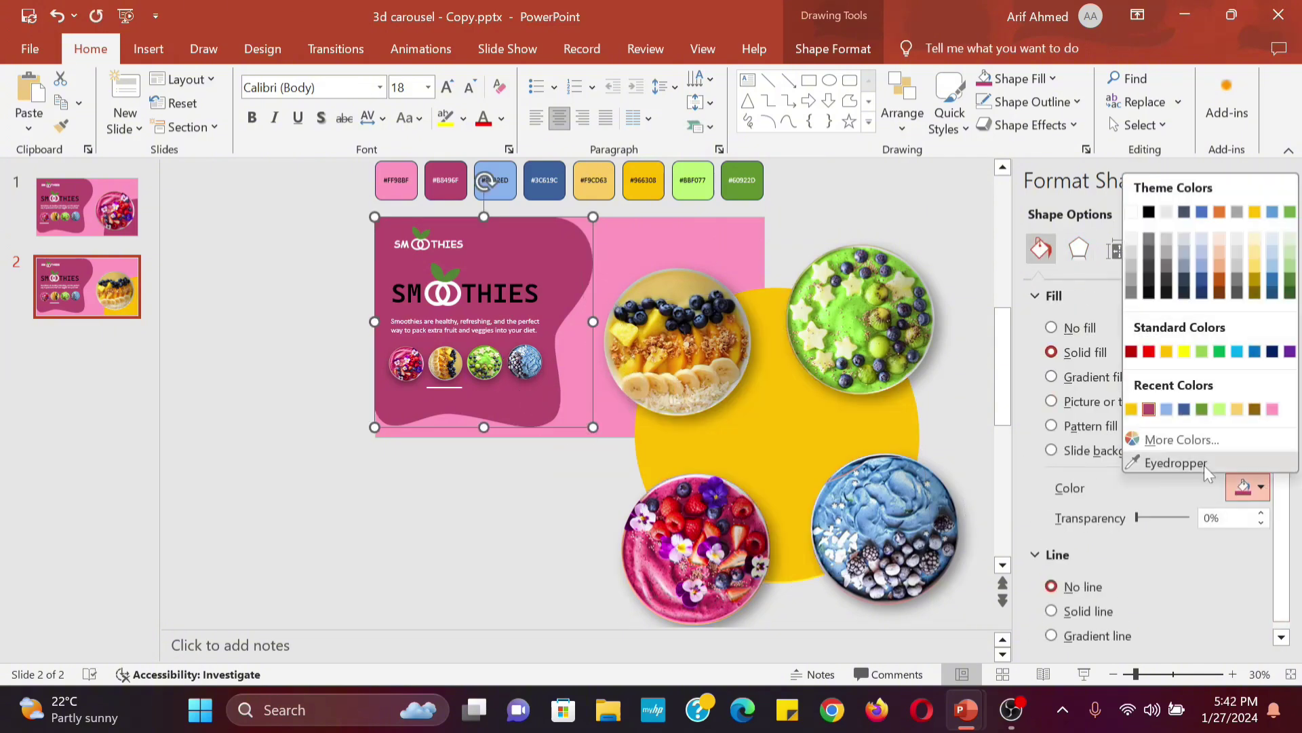
click(1148, 409)
Step: Set slide 2's background to a recent colour from the palette
click(723, 230)
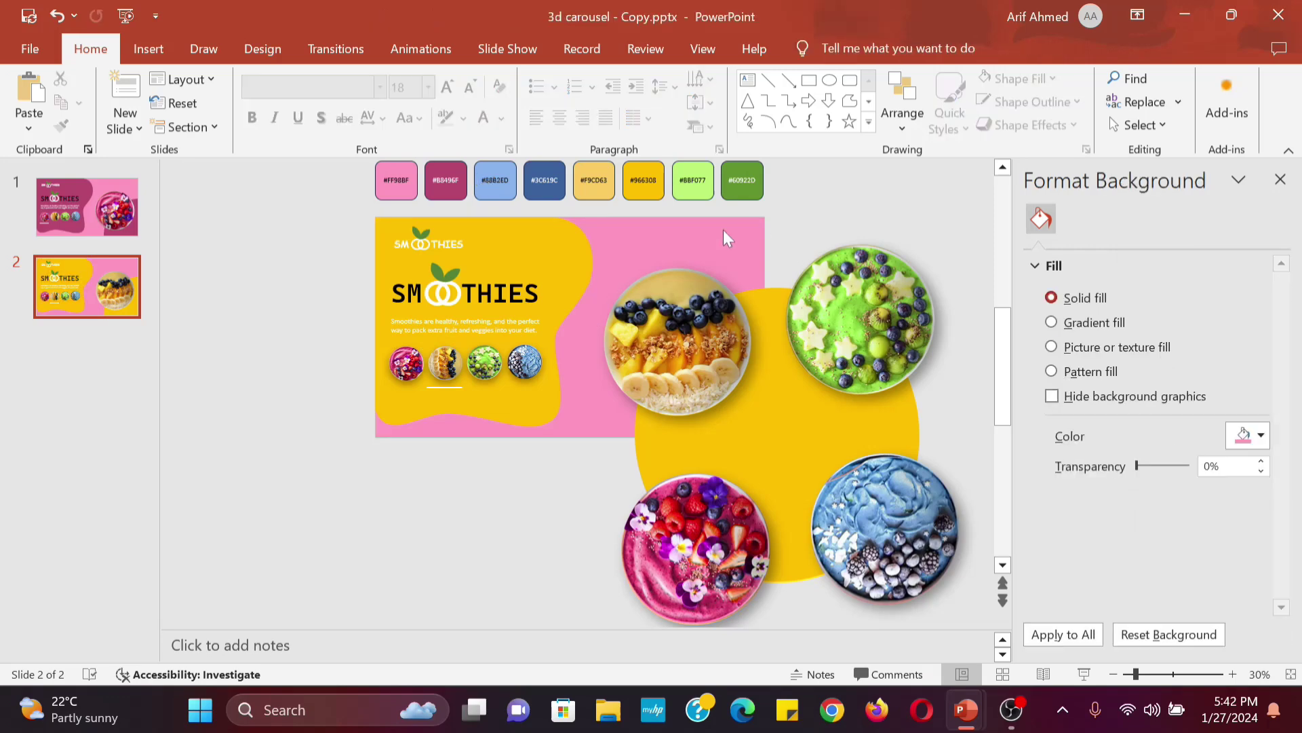
click(1260, 434)
click(1243, 362)
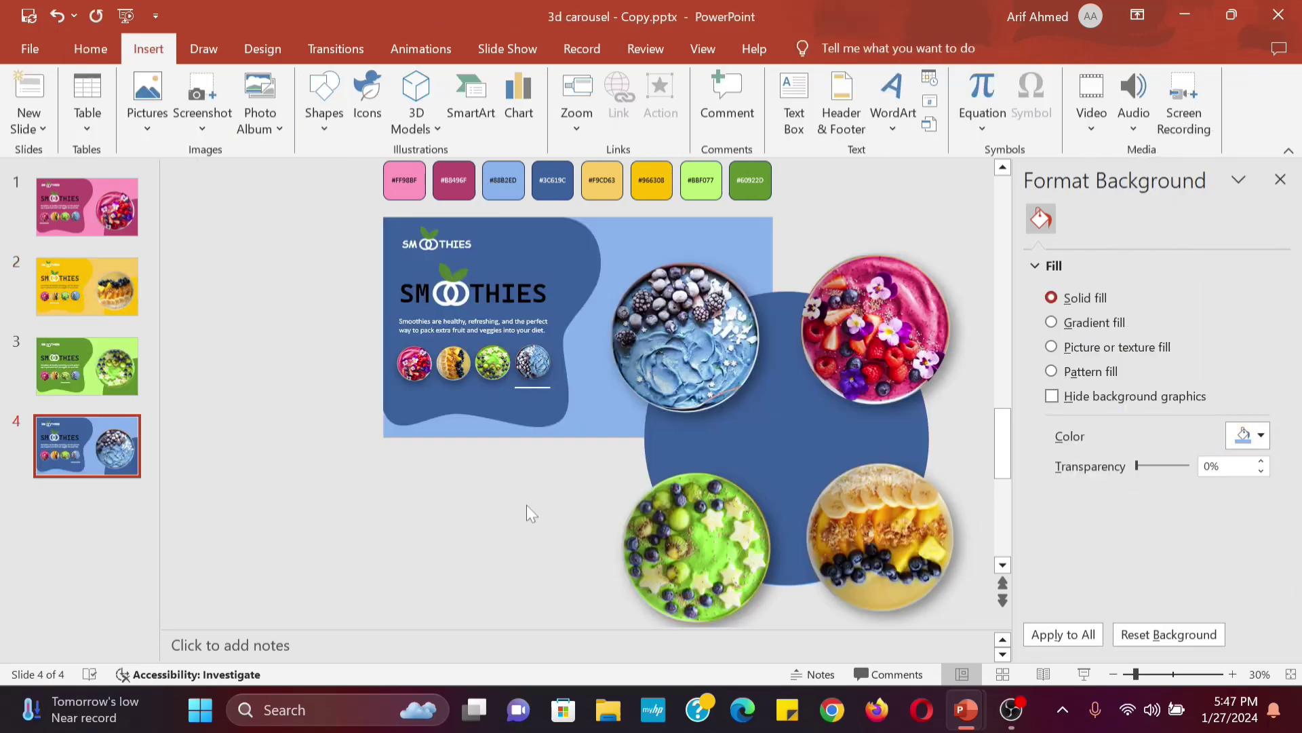
Step: Apply the Morph transition to slides 1, 2, 3 and 4, ending back on slide 1
click(87, 203)
click(339, 57)
click(195, 102)
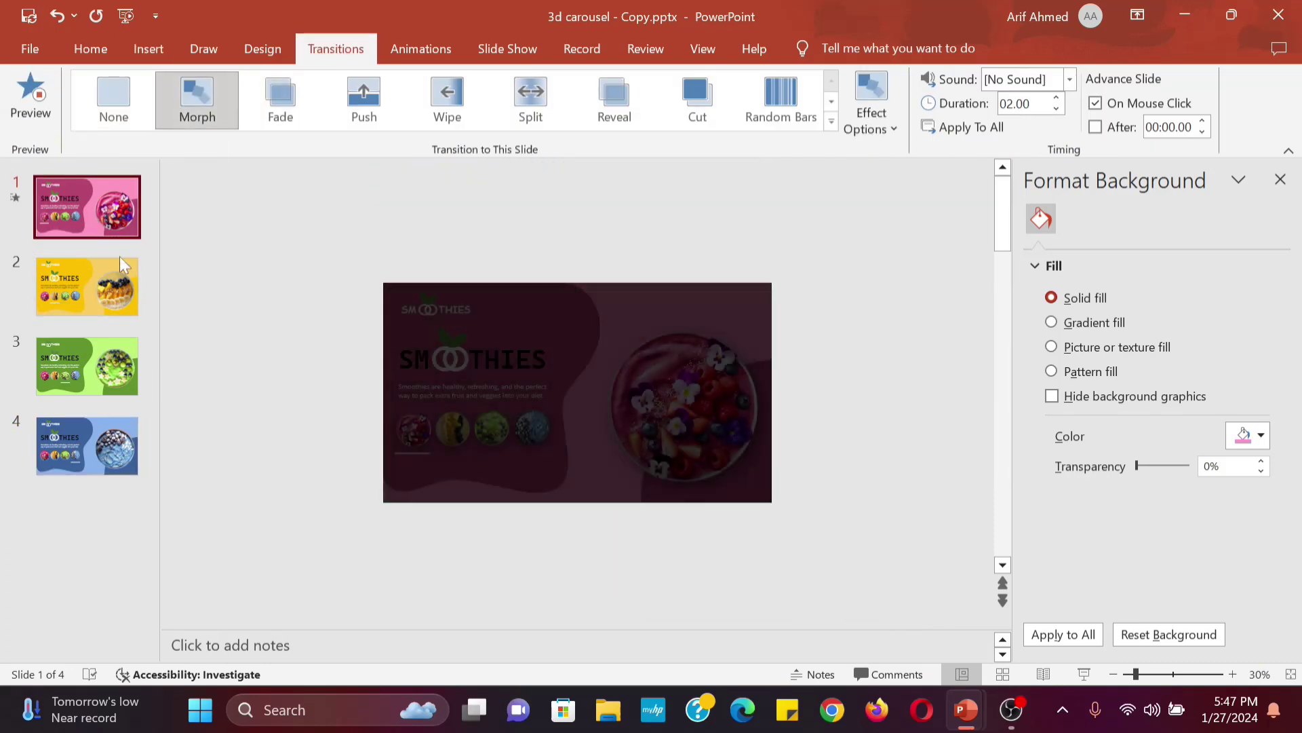
click(119, 266)
click(209, 111)
click(91, 376)
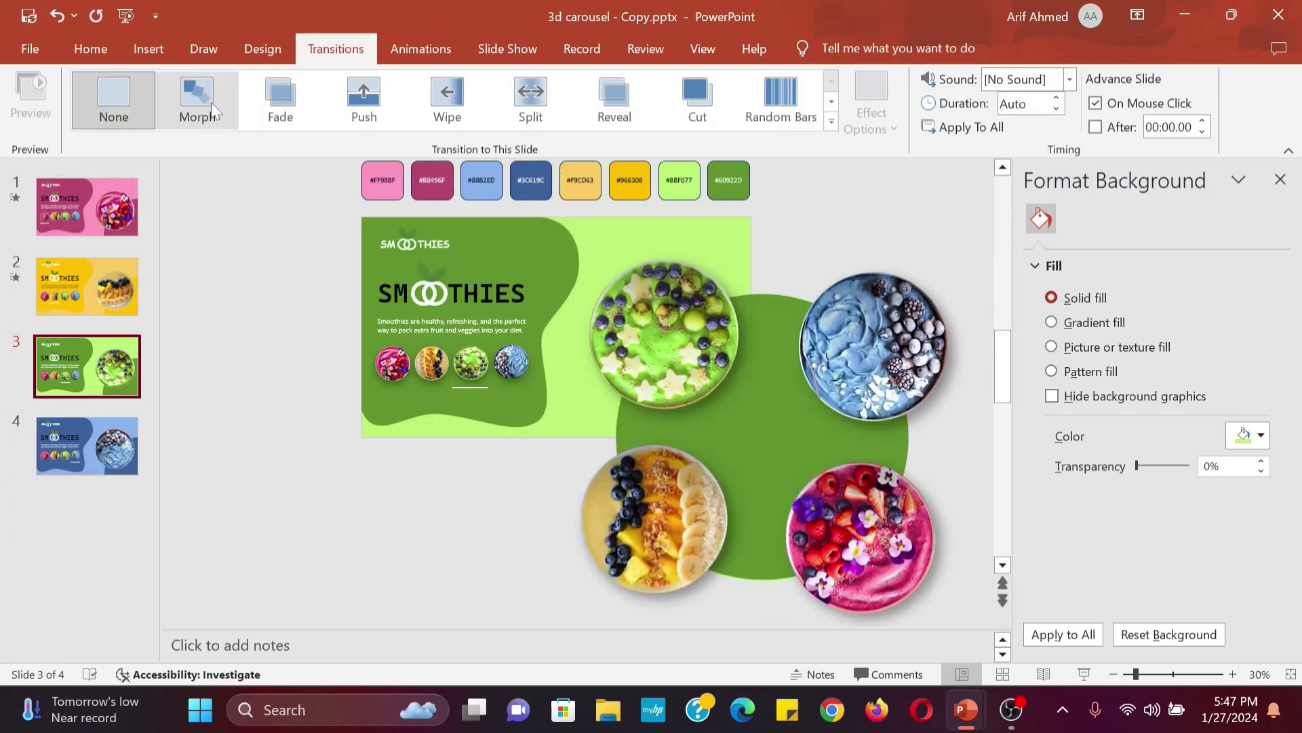
click(197, 102)
click(97, 452)
click(204, 98)
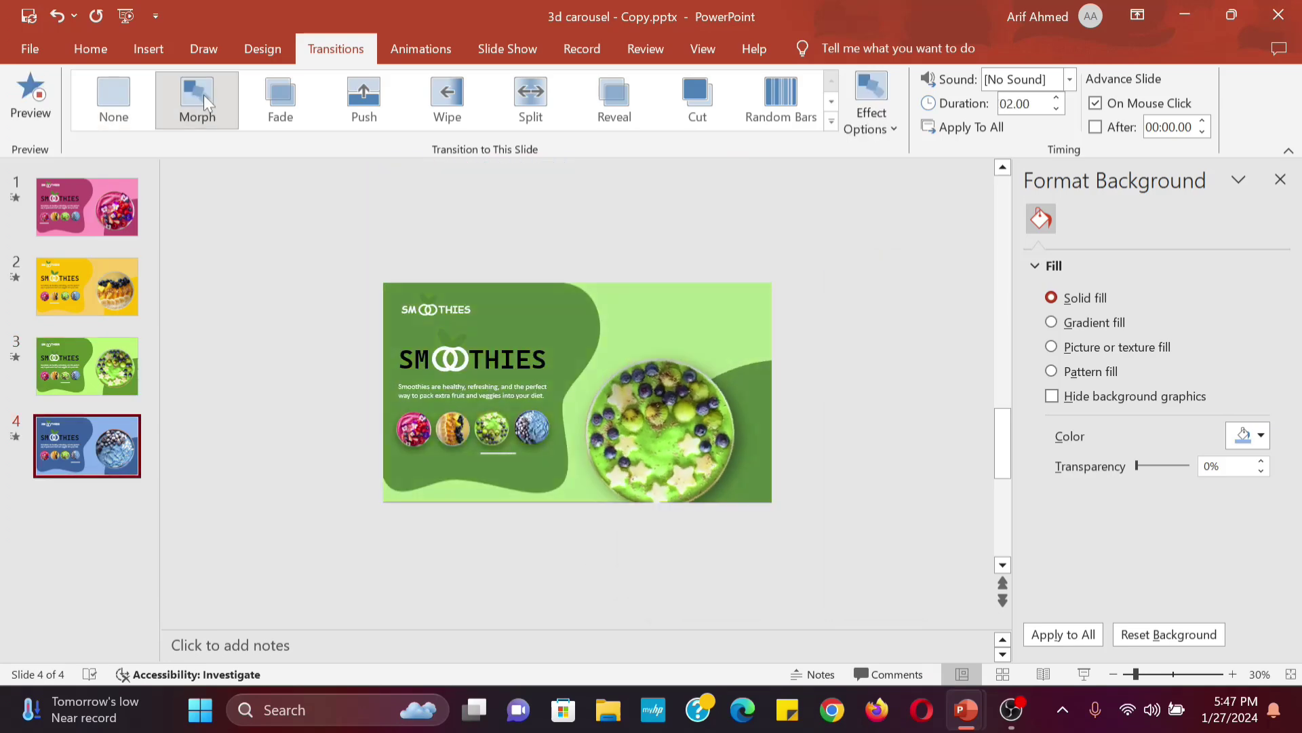
click(107, 218)
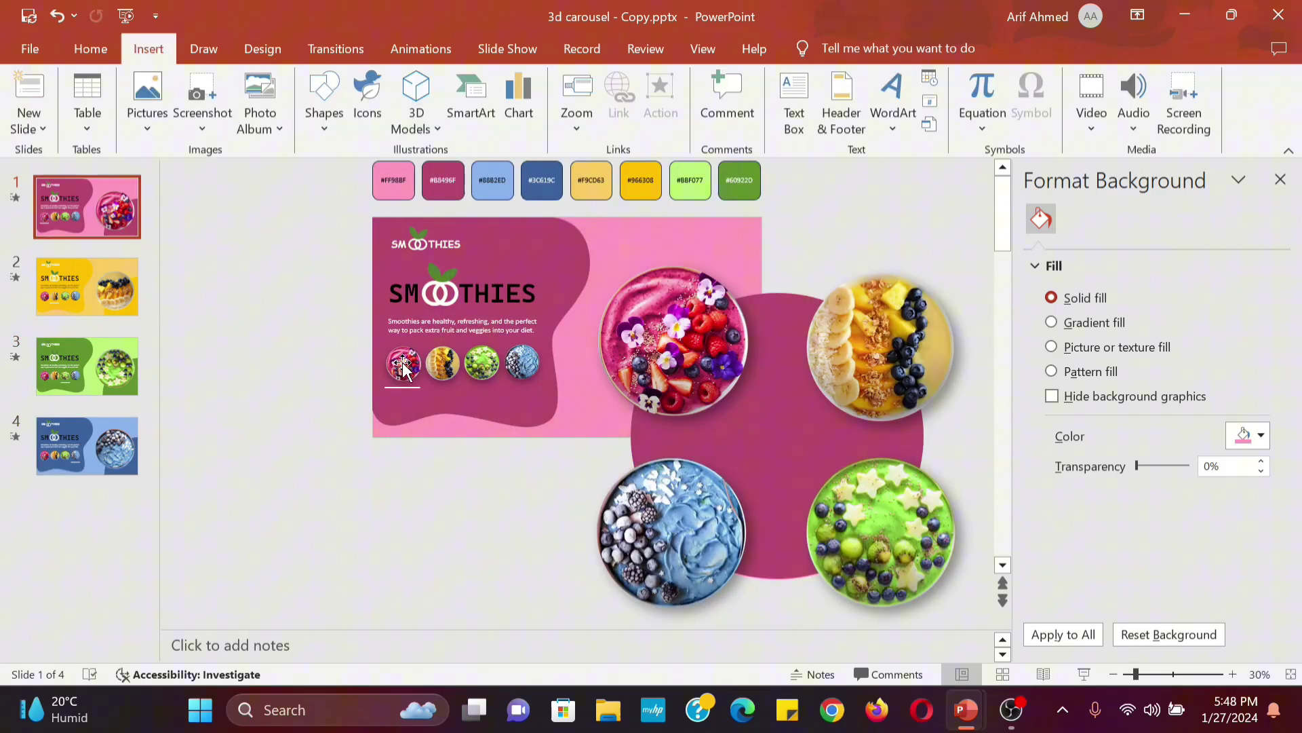
Step: Hyperlink the pink bowl thumbnail to slide 1 and the yellow one to slide 2
click(403, 364)
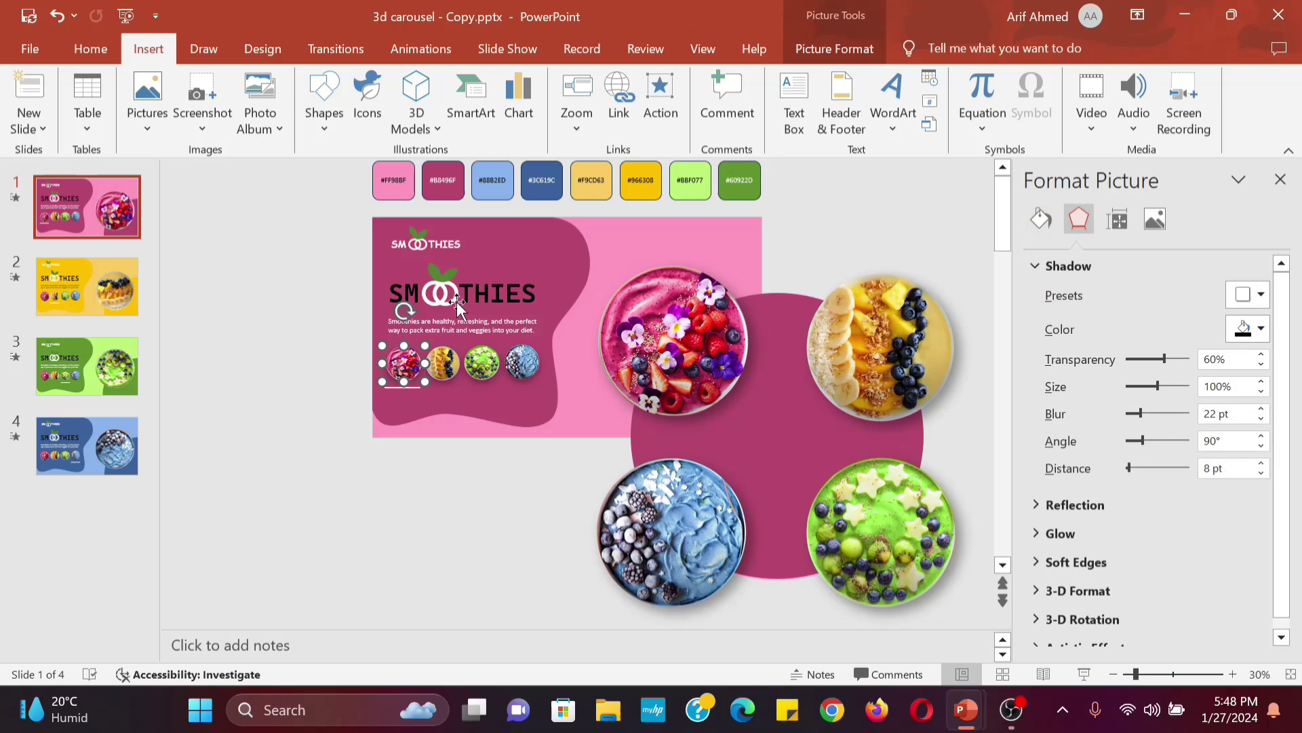
click(620, 102)
click(499, 350)
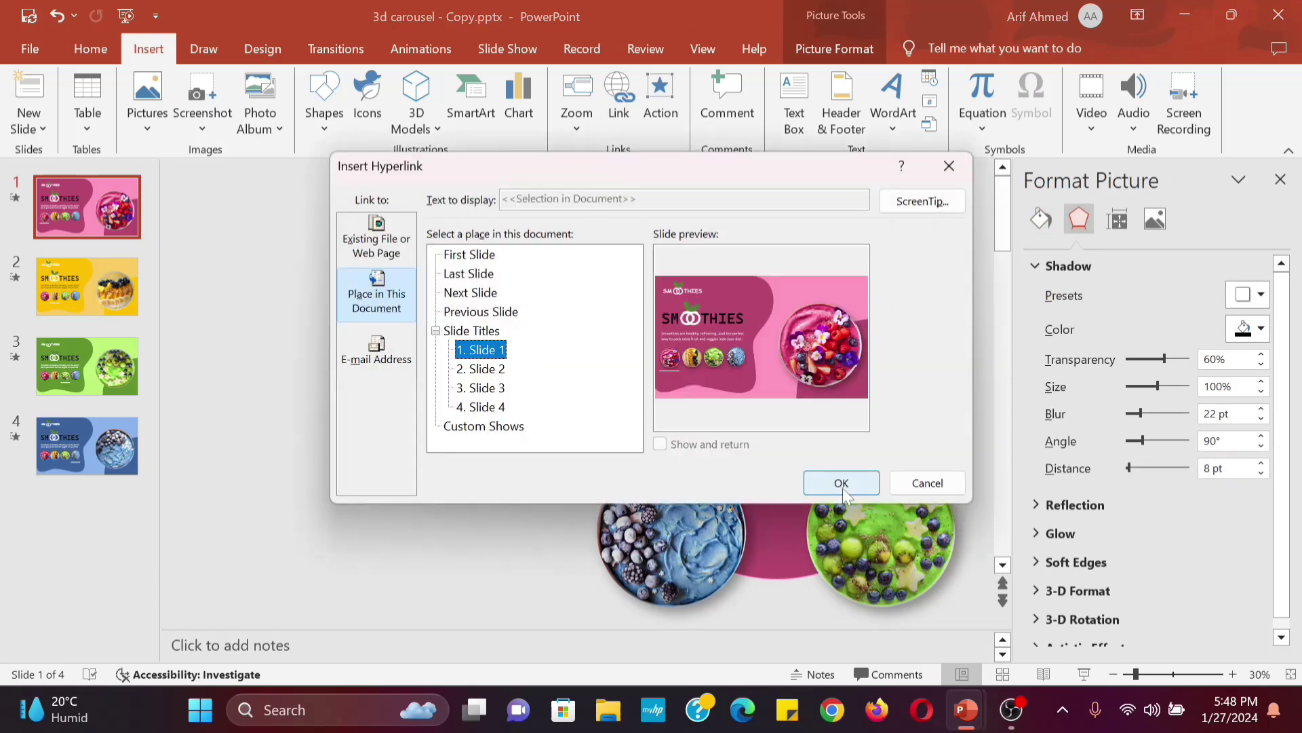
click(840, 482)
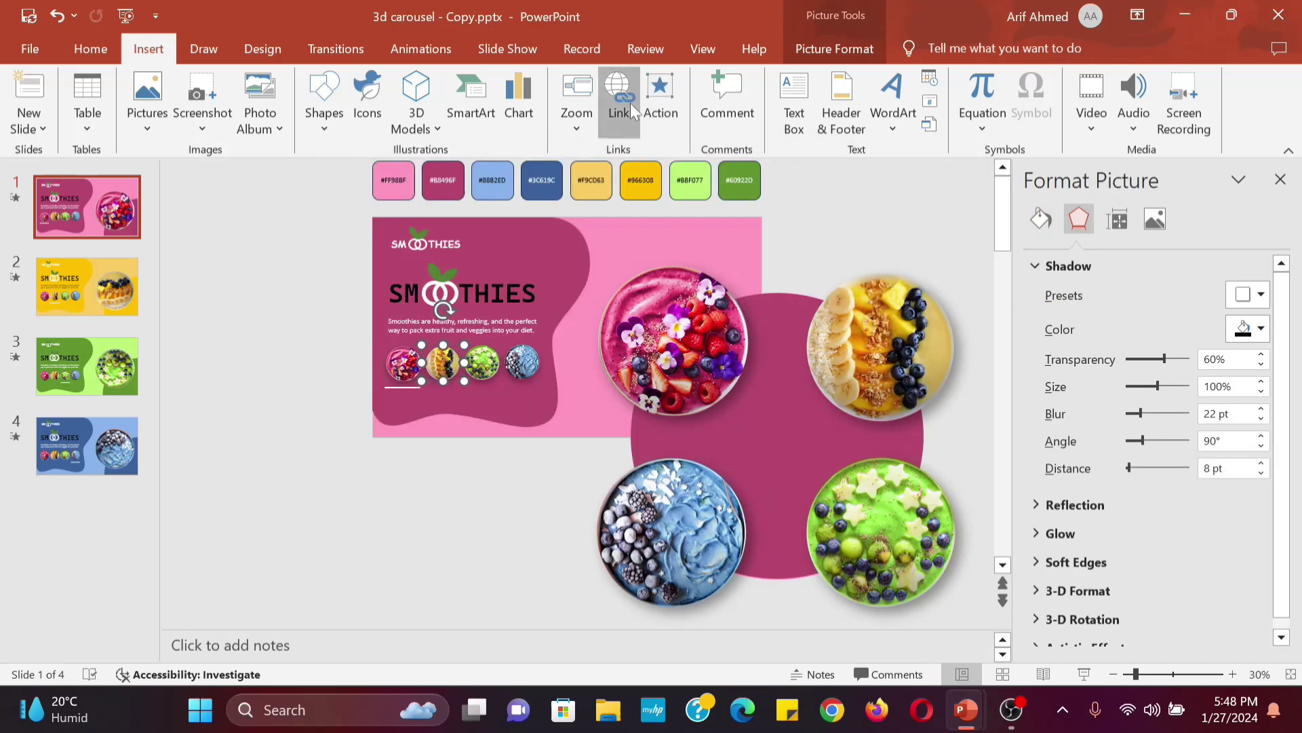
click(619, 102)
click(488, 370)
click(841, 482)
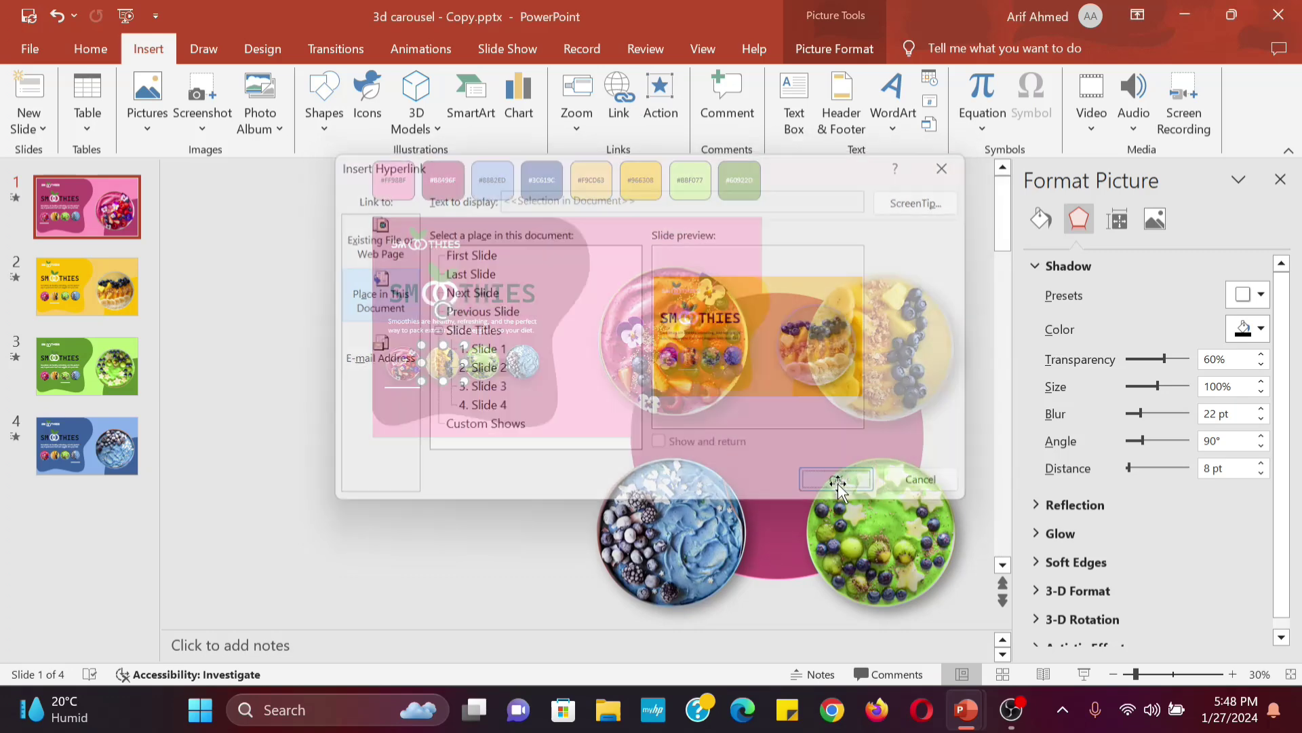
Step: Hyperlink the green bowl thumbnail to slide 3 and the blue one to slide 4
click(485, 363)
click(619, 101)
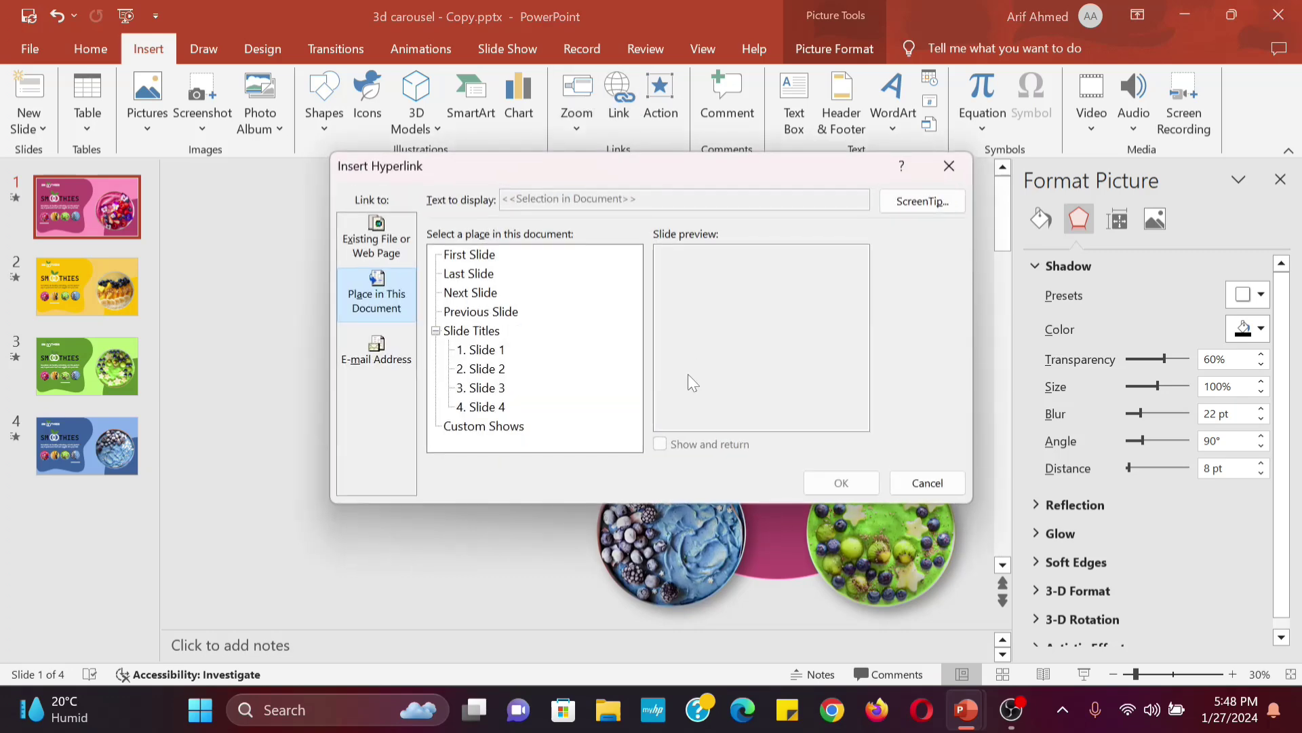
click(503, 387)
click(841, 482)
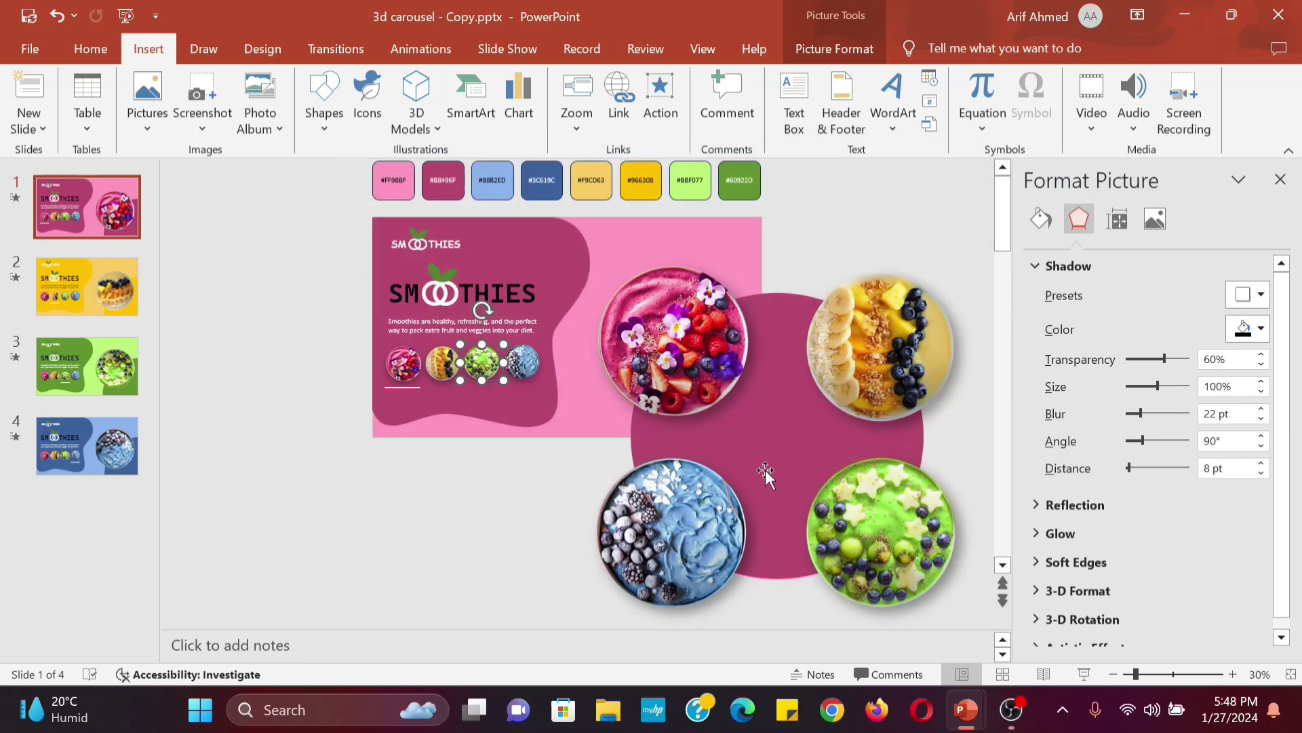
click(519, 369)
click(618, 101)
click(489, 407)
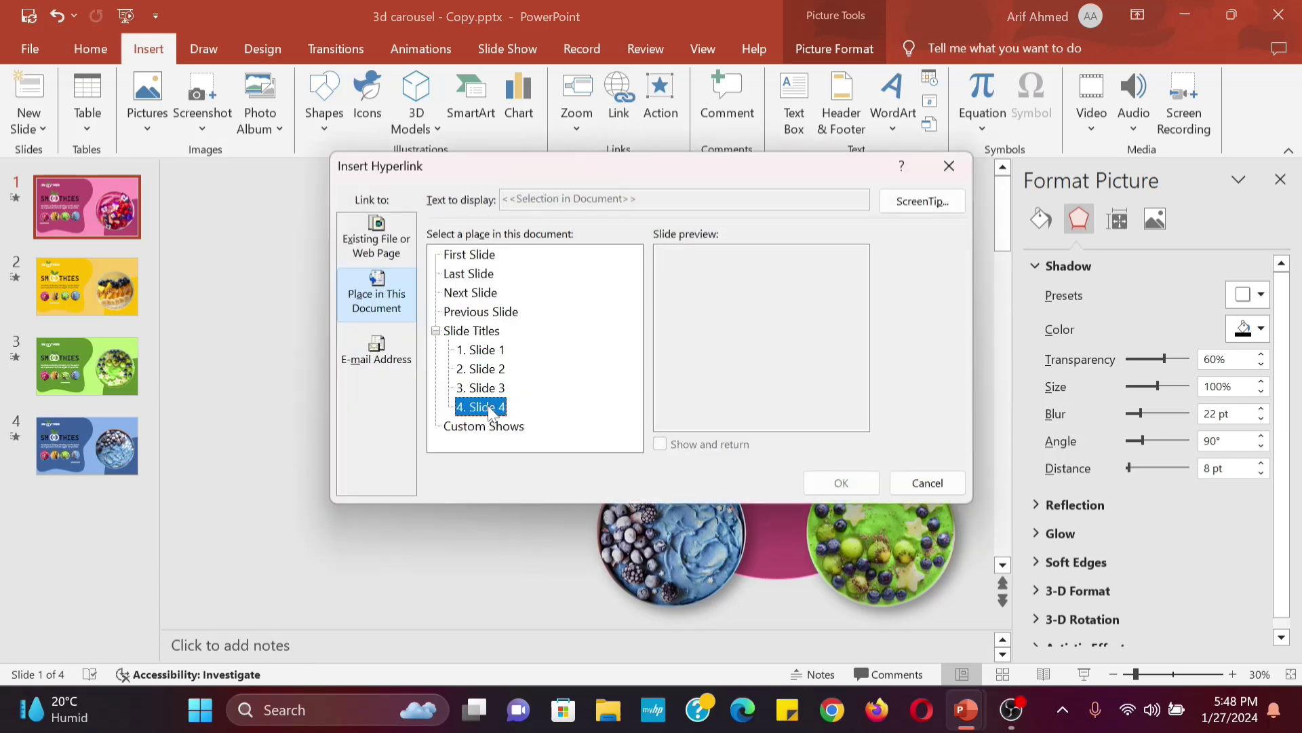
click(841, 482)
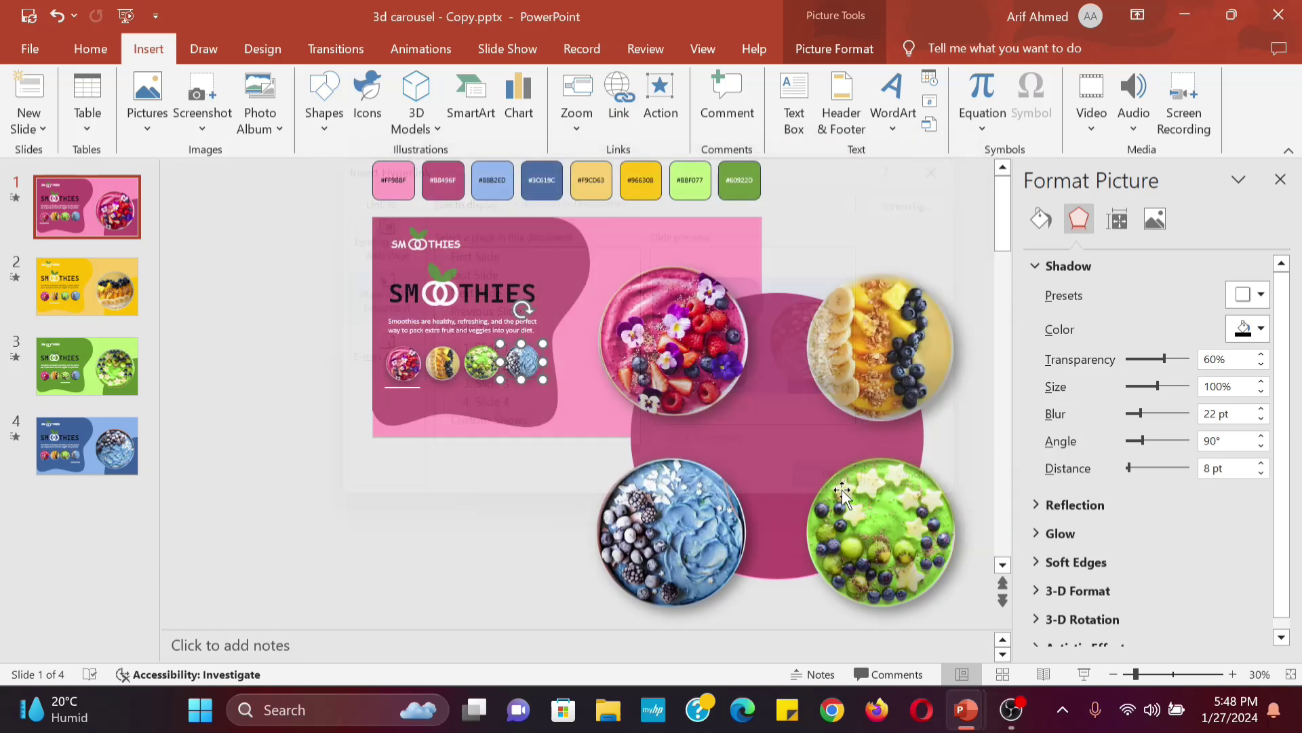
Step: Review slides 2, 3 and 4 in turn
click(113, 303)
click(109, 380)
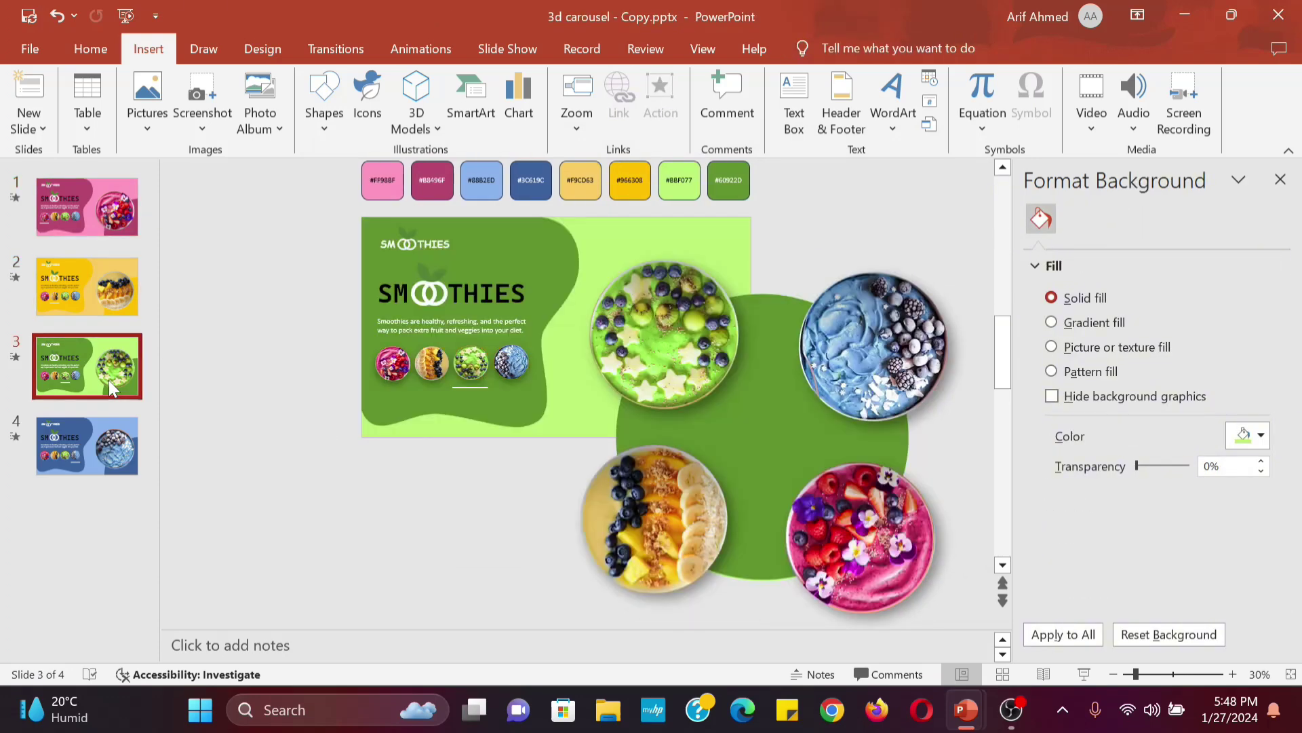
click(110, 434)
click(71, 221)
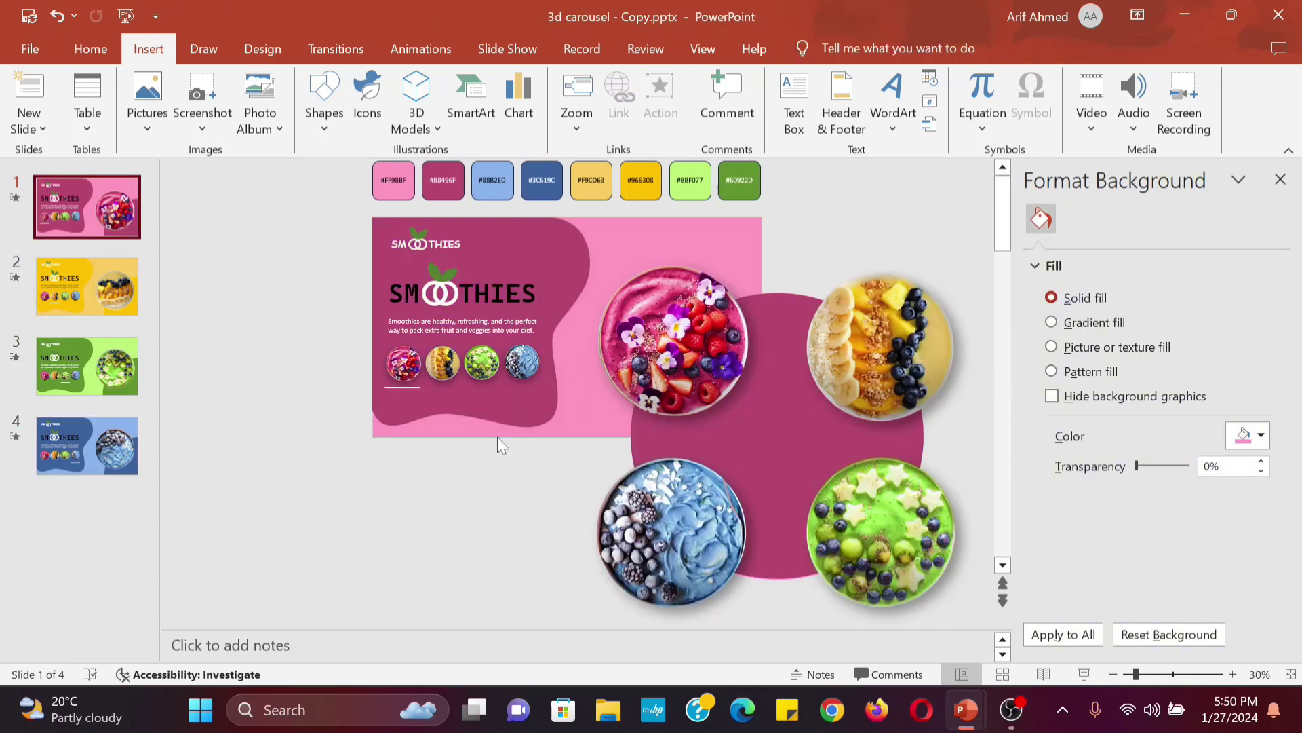